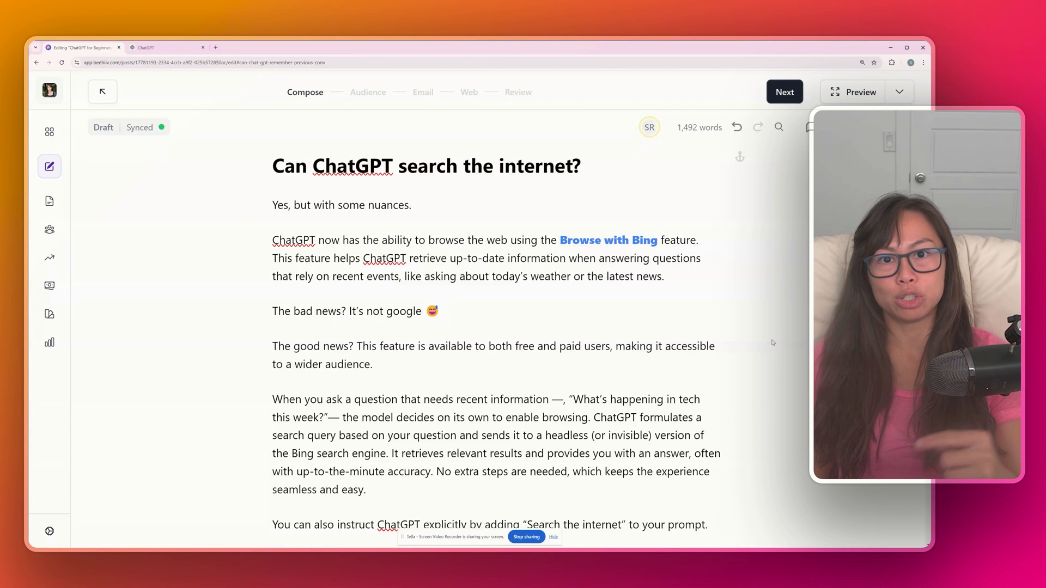
Bring ChatGPT forward and review the model list, keeping GPT-4o as the model.
key("ctrl+Tab")
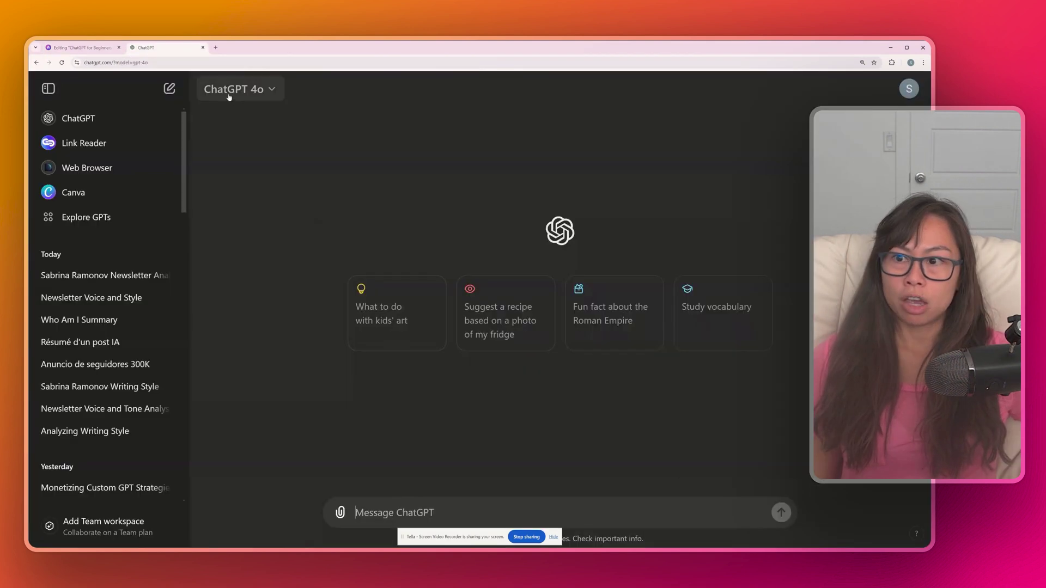
left_click(261, 96)
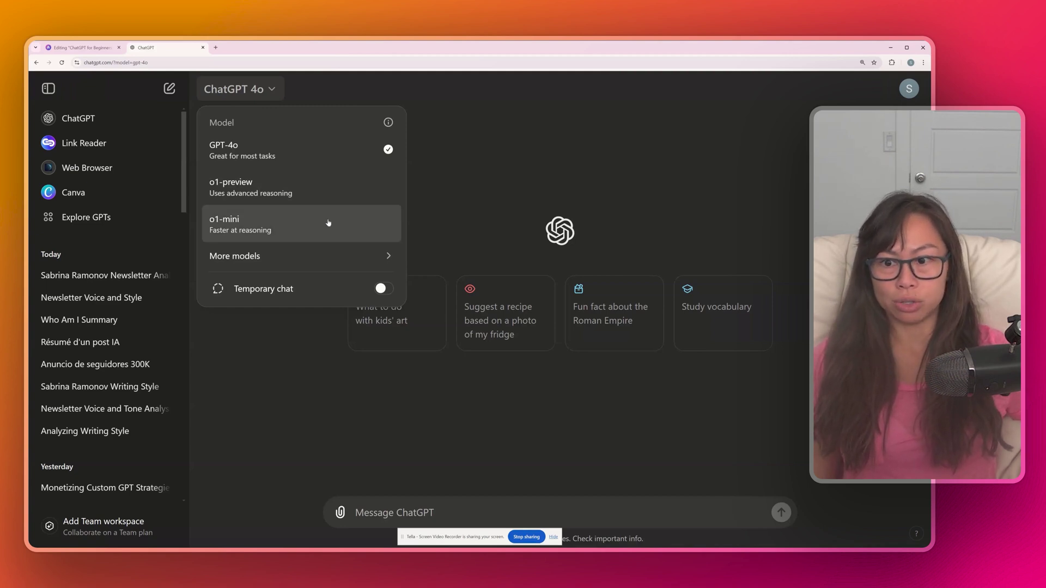
left_click(585, 501)
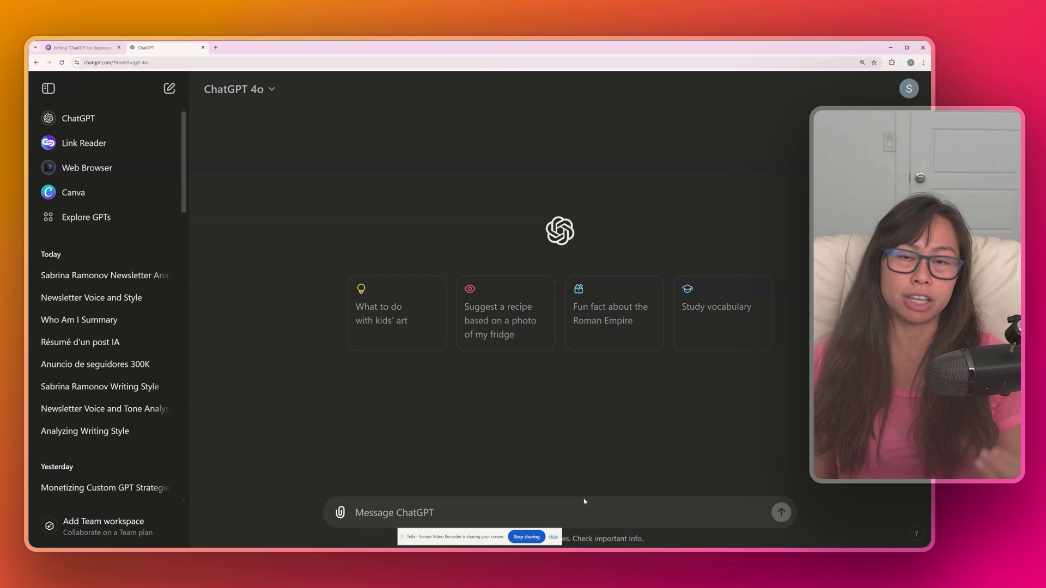
Ask ChatGPT 'who is' a named person as a plain question, without web search.
type("w")
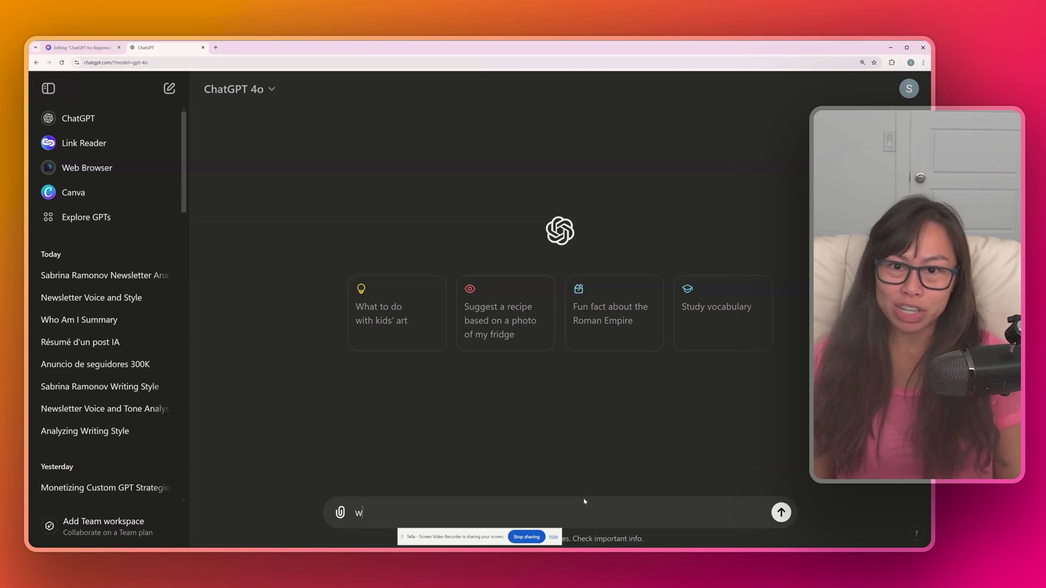
type("ho is Sabrina R")
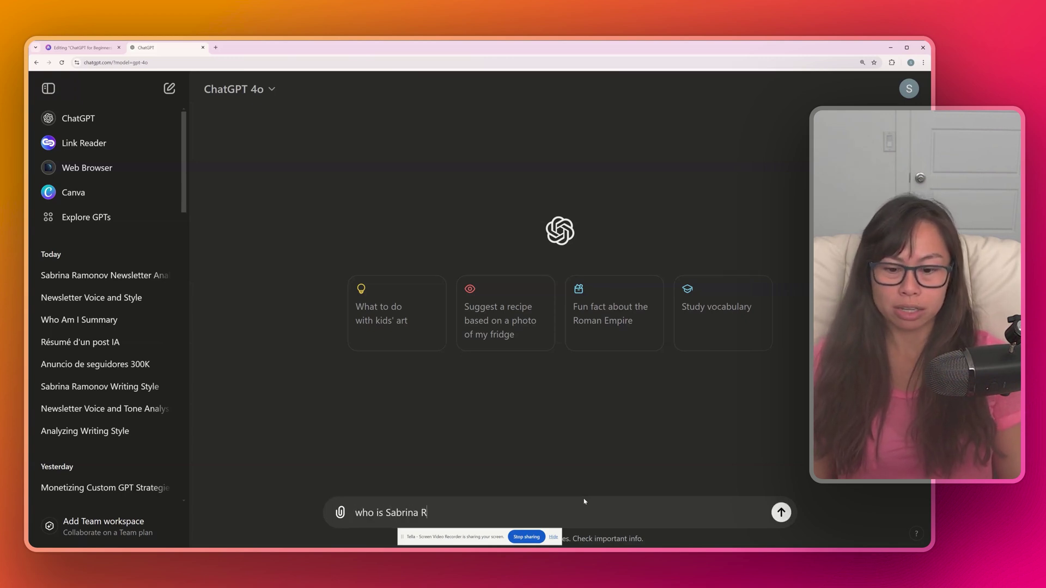
type("amonov?")
key("Return")
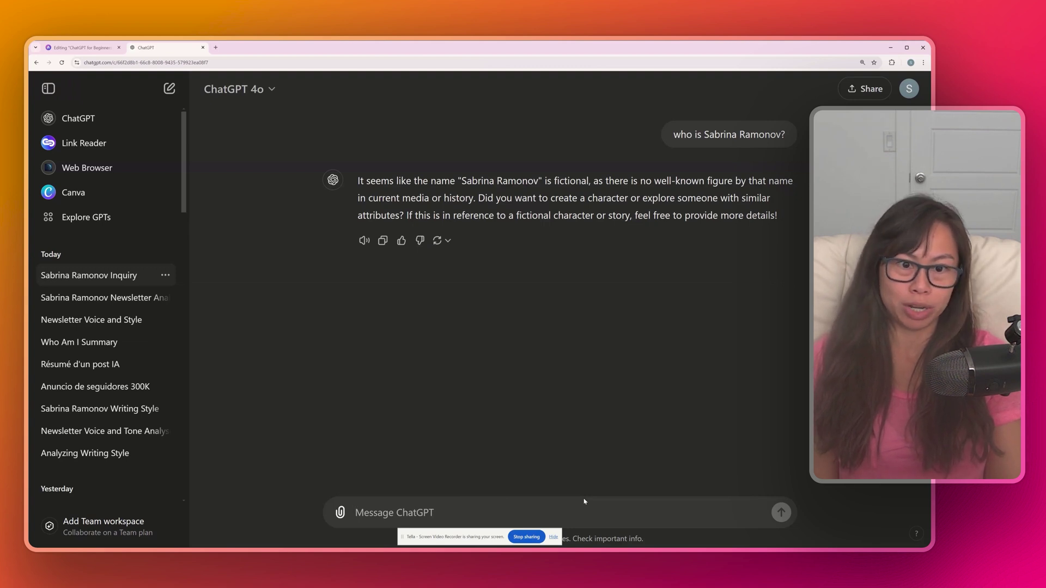
Re-ask the person question with 'search the internet' appended, then review and collapse the 4 searched sites.
type("who is Sabr")
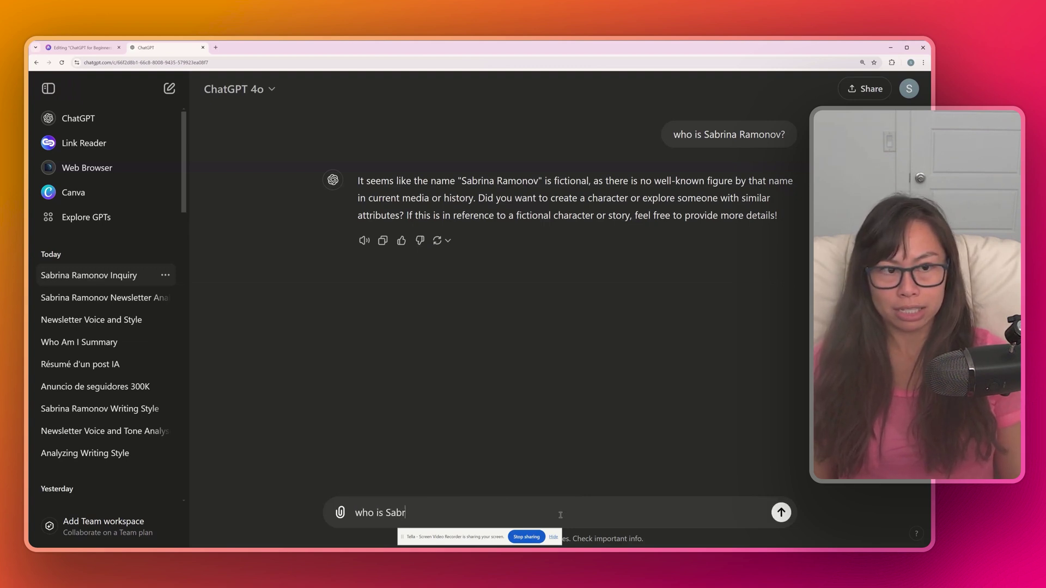
type("ina Ramonov? se")
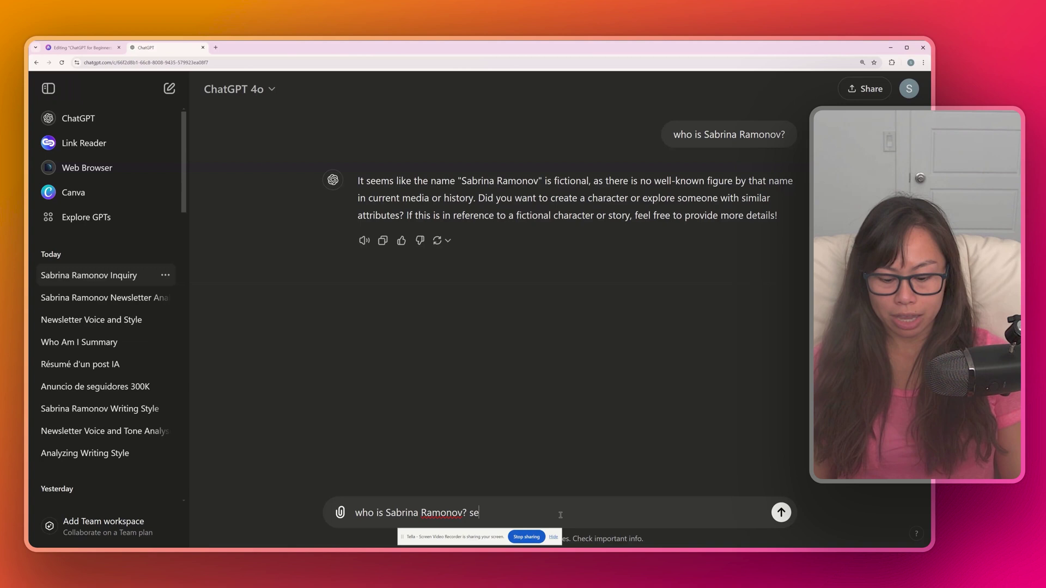
type("arch the internet")
key("Return")
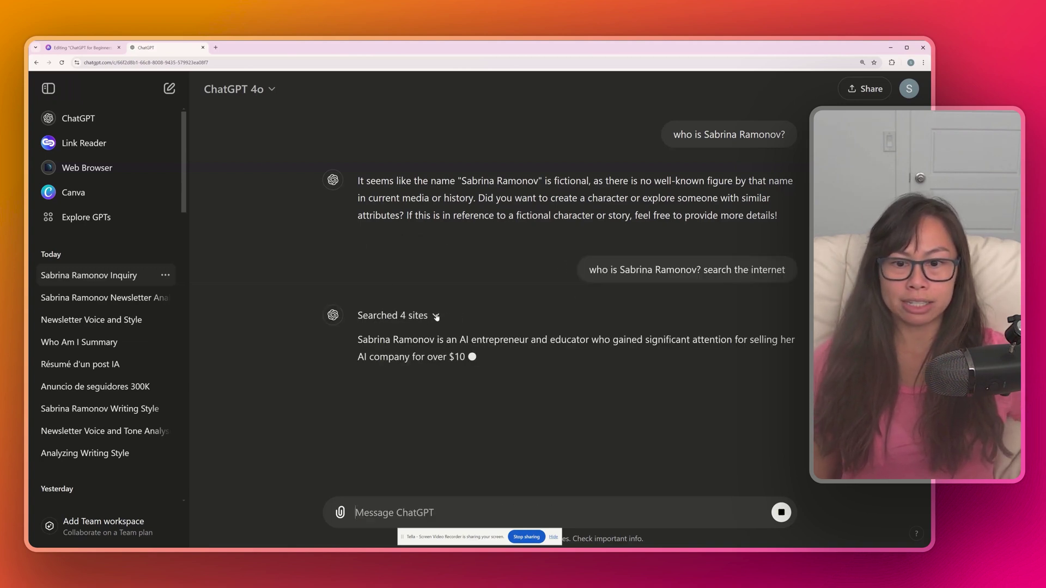
left_click(436, 316)
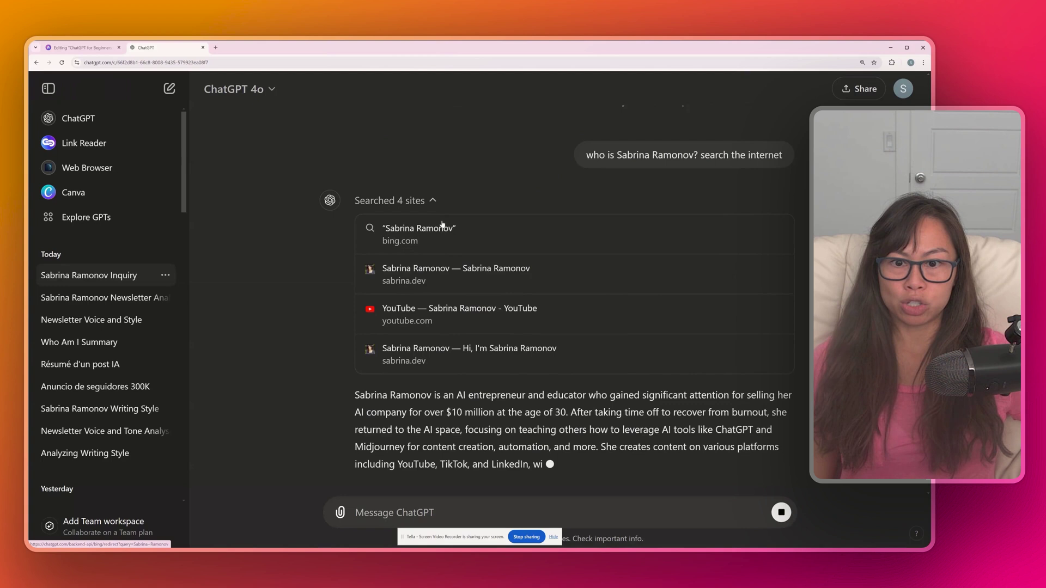
scroll(442, 224, "down", 1)
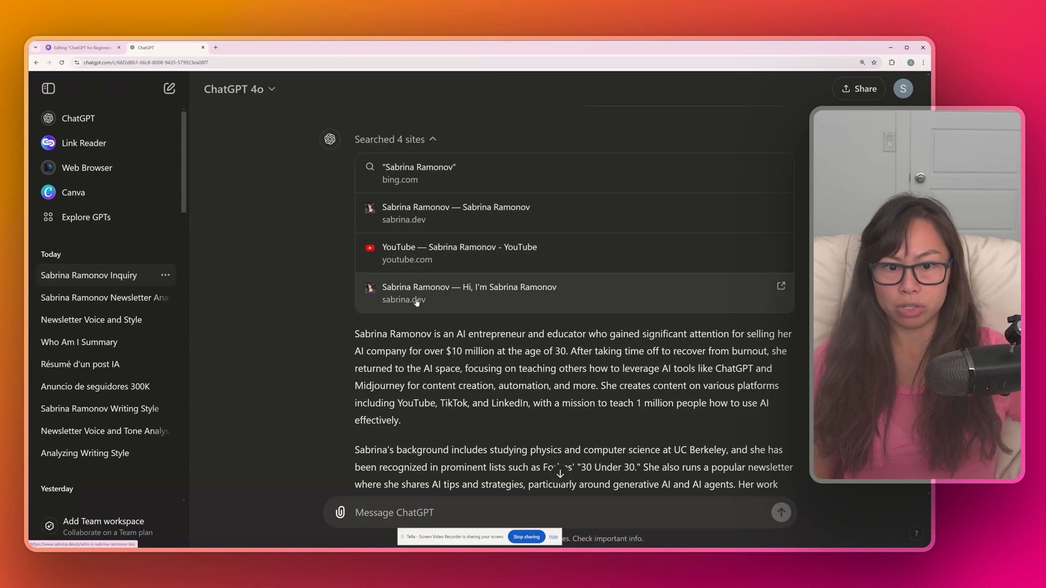
left_click(432, 139)
scroll(490, 291, "up", 1)
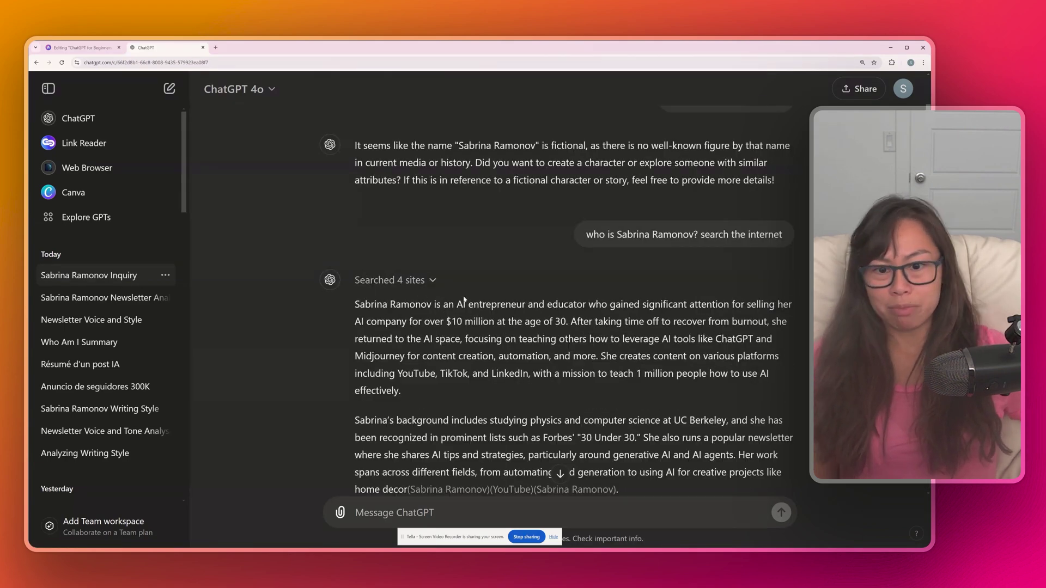
scroll(481, 441, "down", 1)
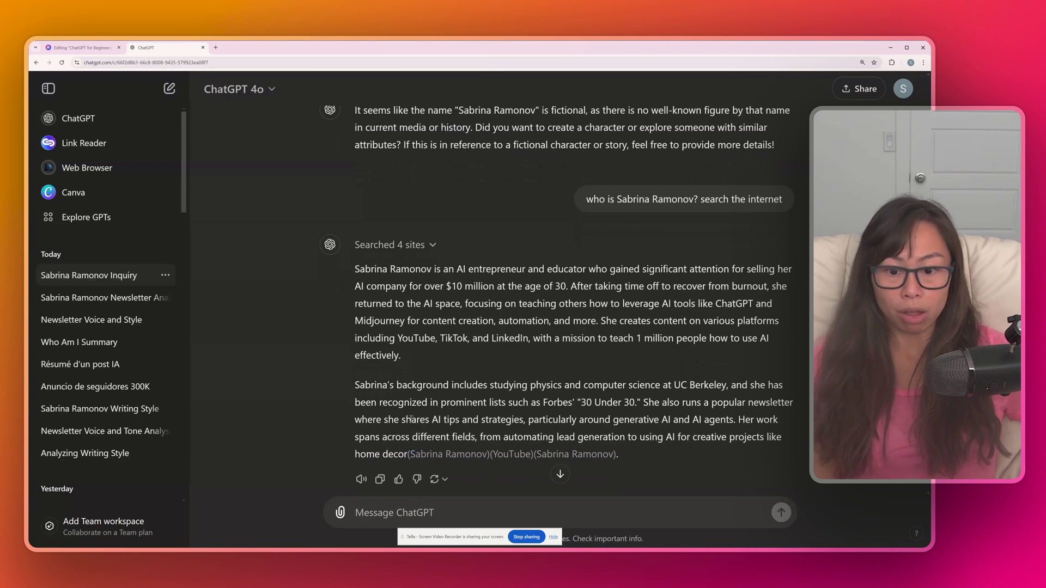
scroll(495, 238, "up", 1)
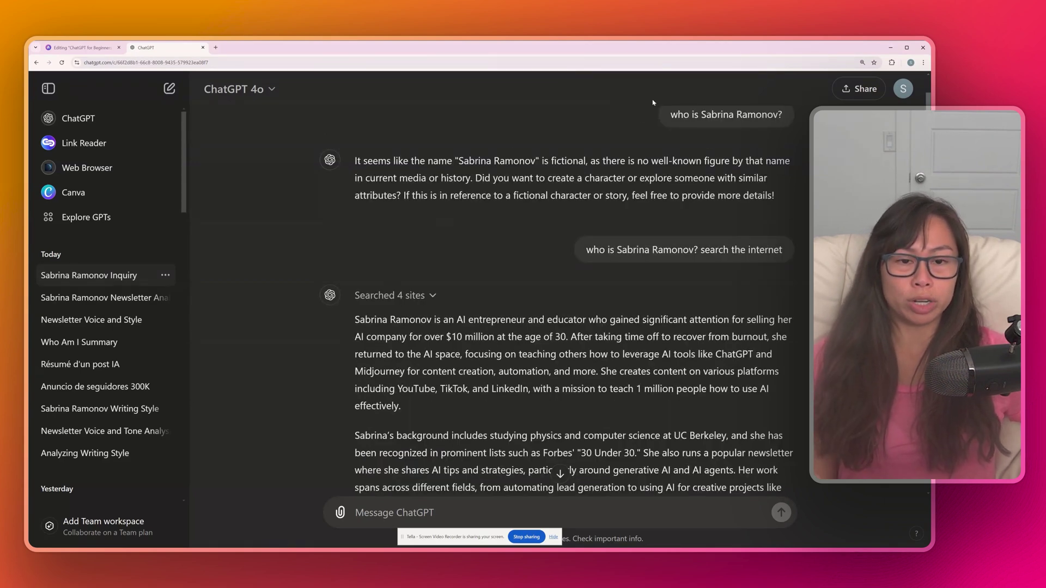
mouse_move(671, 116)
left_mouse_down()
mouse_move(783, 116)
mouse_move(718, 114)
left_mouse_up()
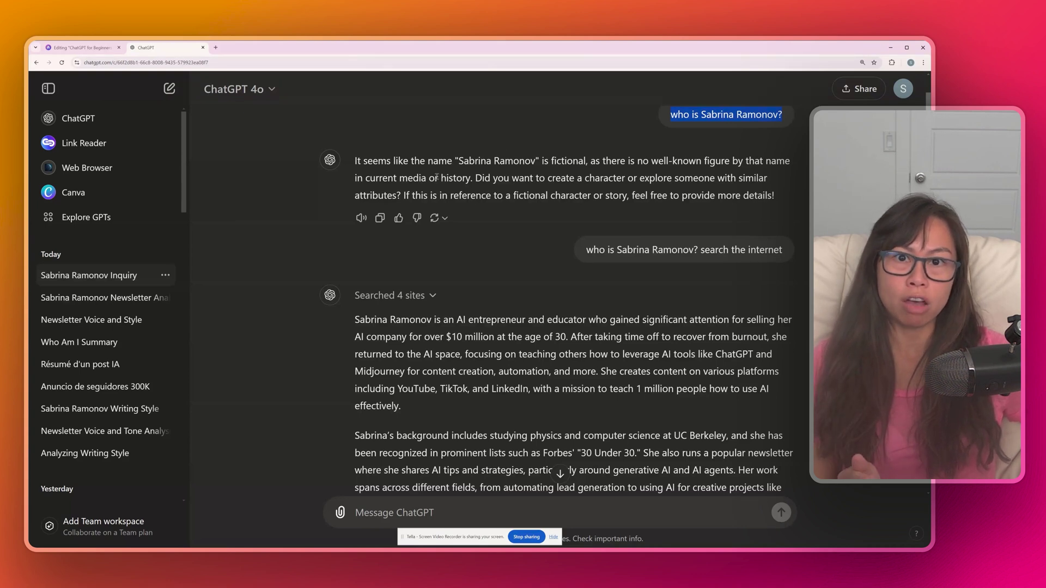
left_click(238, 89)
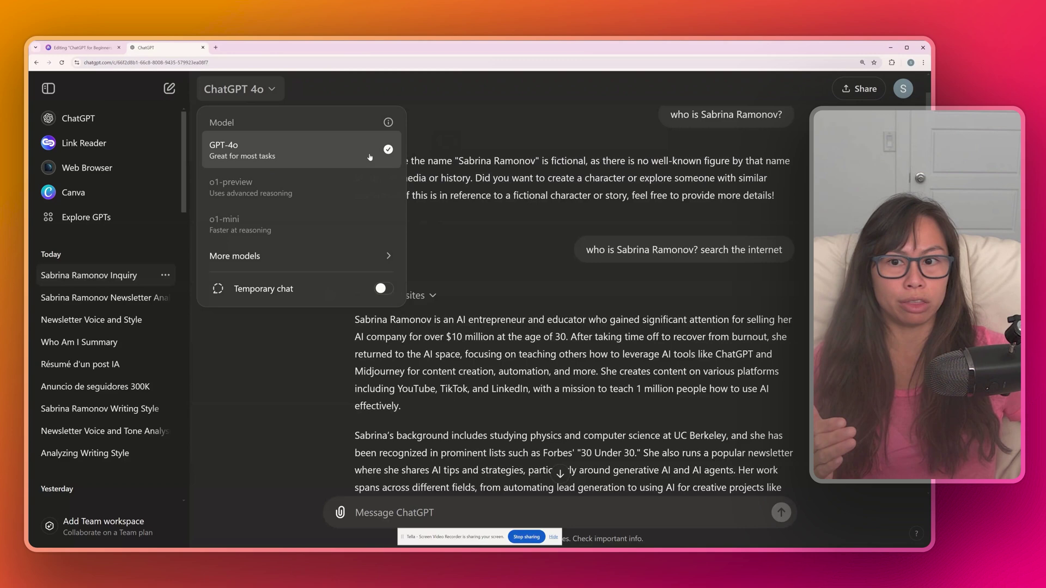
left_click(451, 174)
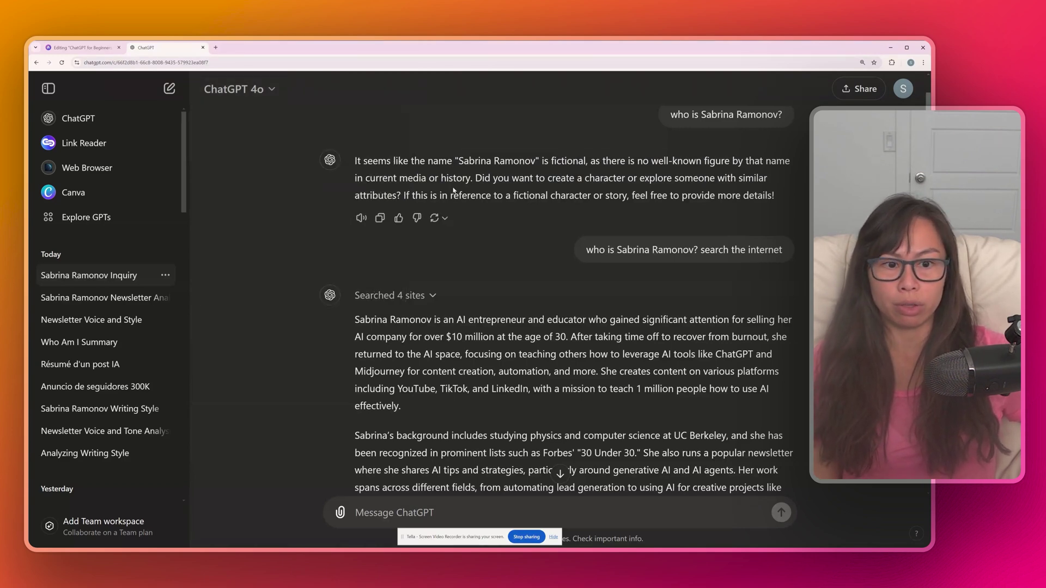
scroll(615, 201, "down", 1)
left_click_drag(587, 179, 774, 180)
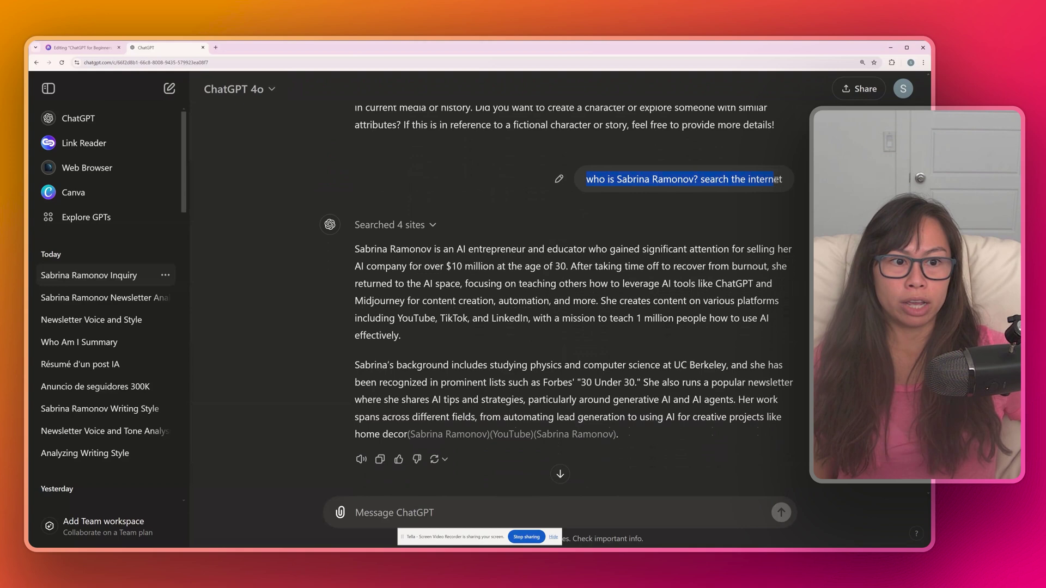
scroll(403, 224, "up", 1)
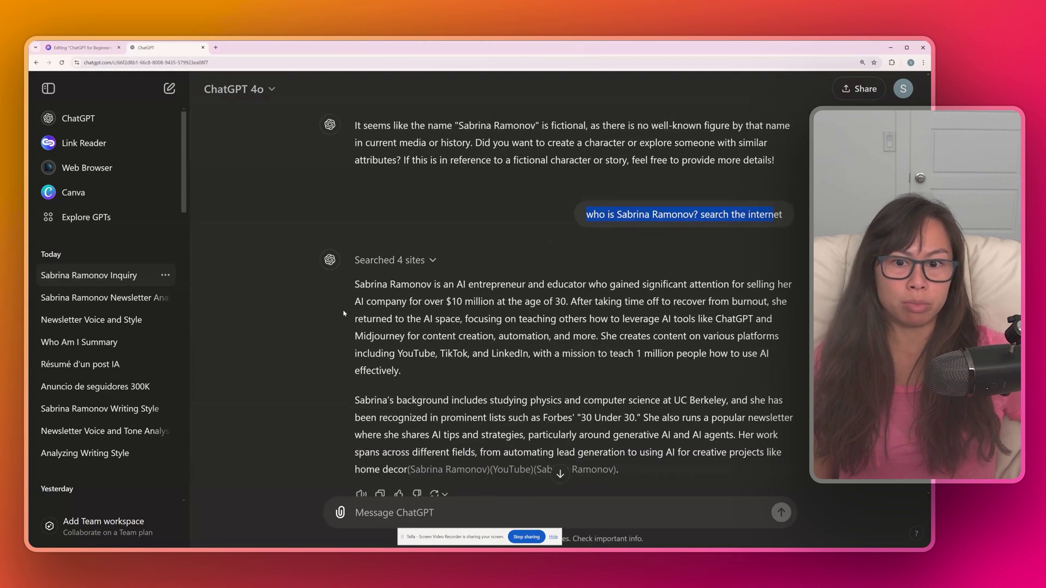
left_click(403, 261)
scroll(480, 243, "down", 1)
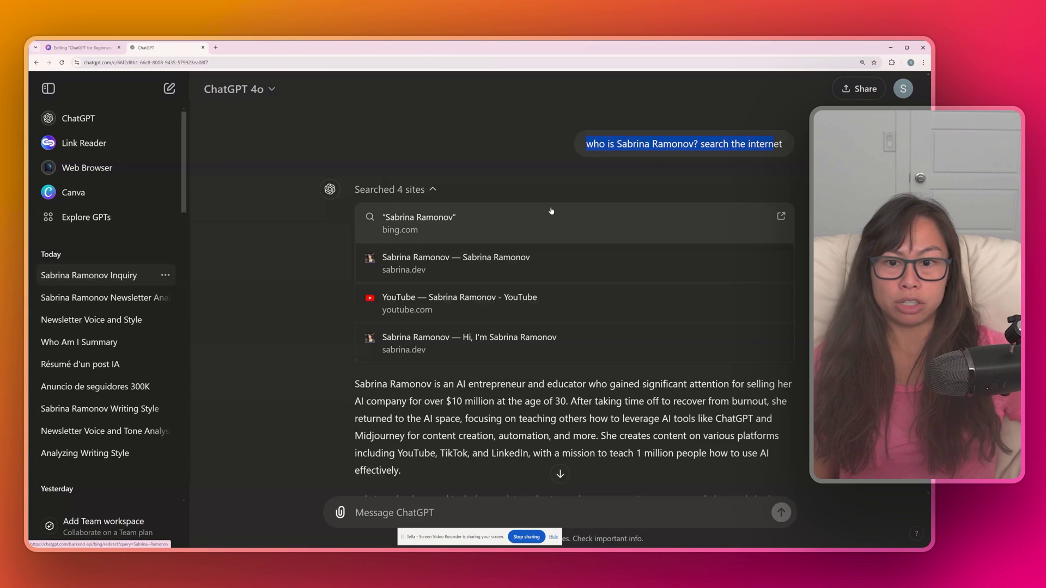
scroll(521, 163, "down", 1)
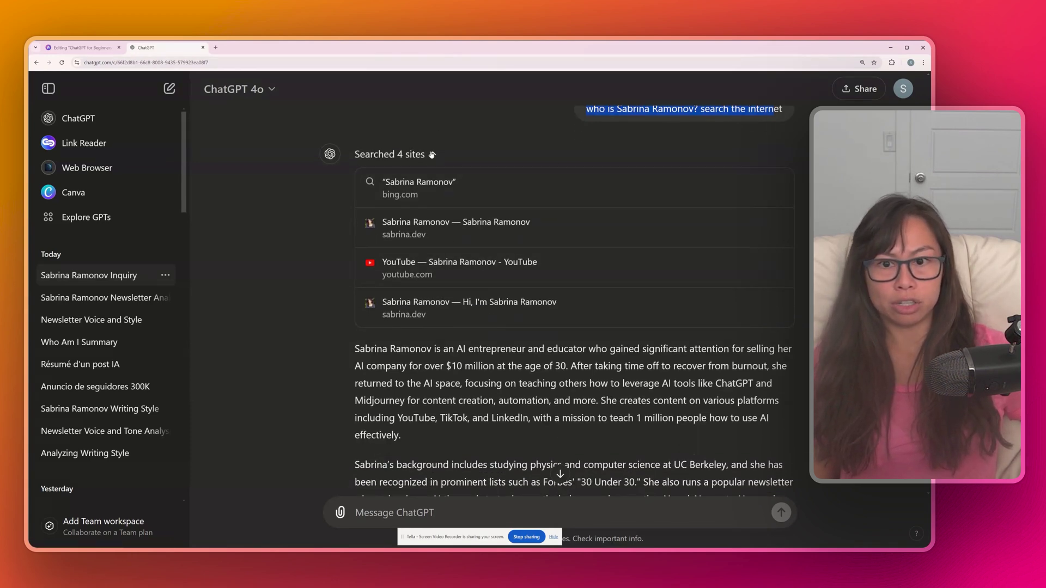
left_click(414, 154)
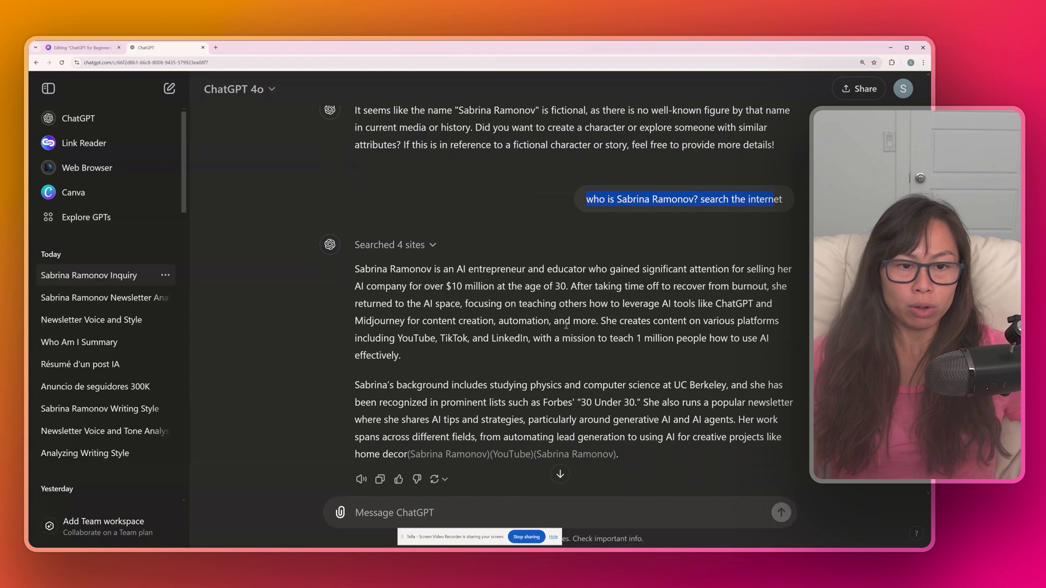
scroll(567, 323, "up", 2)
key("ctrl+shift+o")
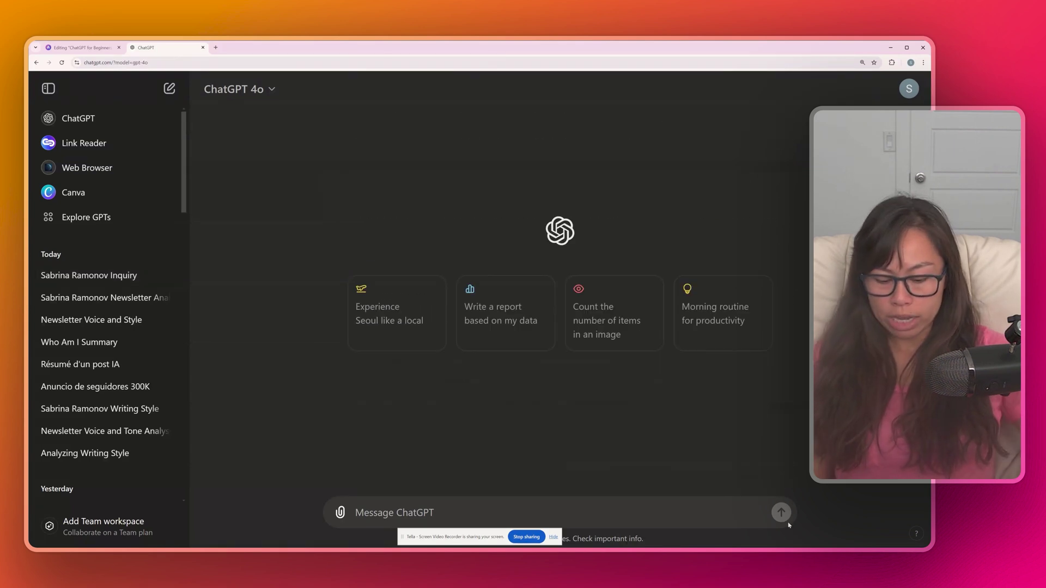
type("waht is Apple ")
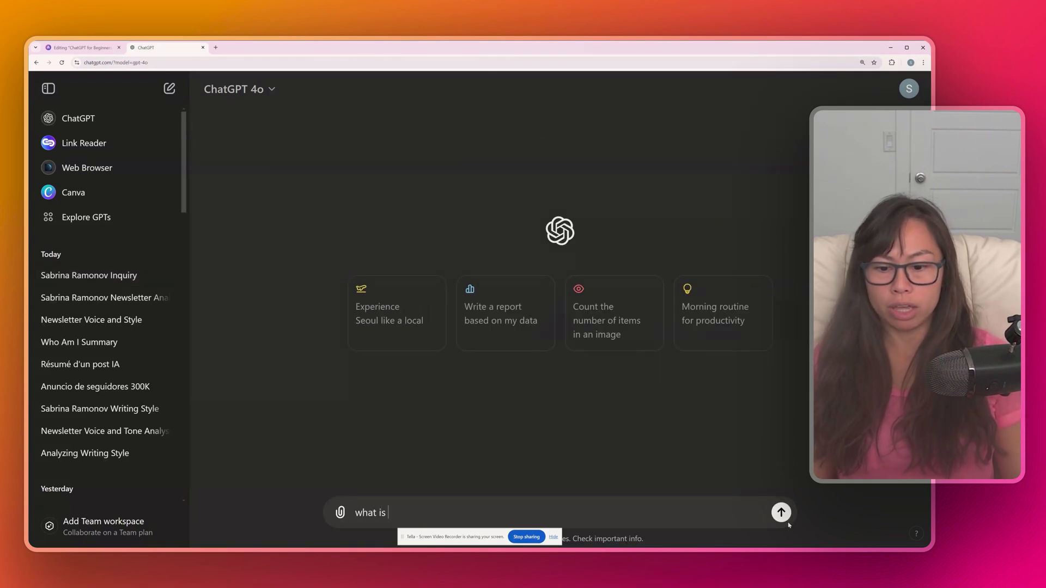
type("Intell")
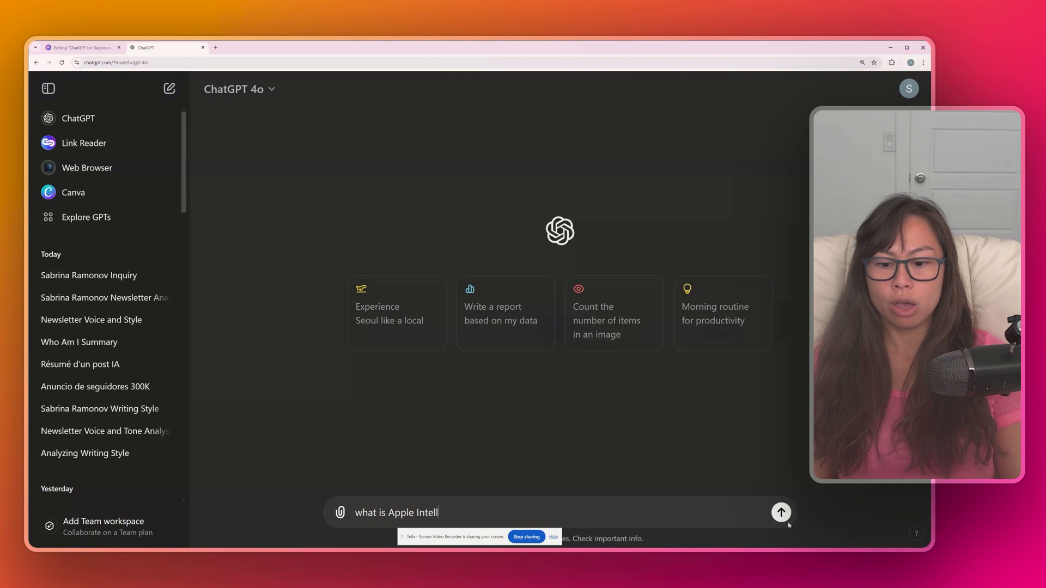
type("igence?")
key("Return")
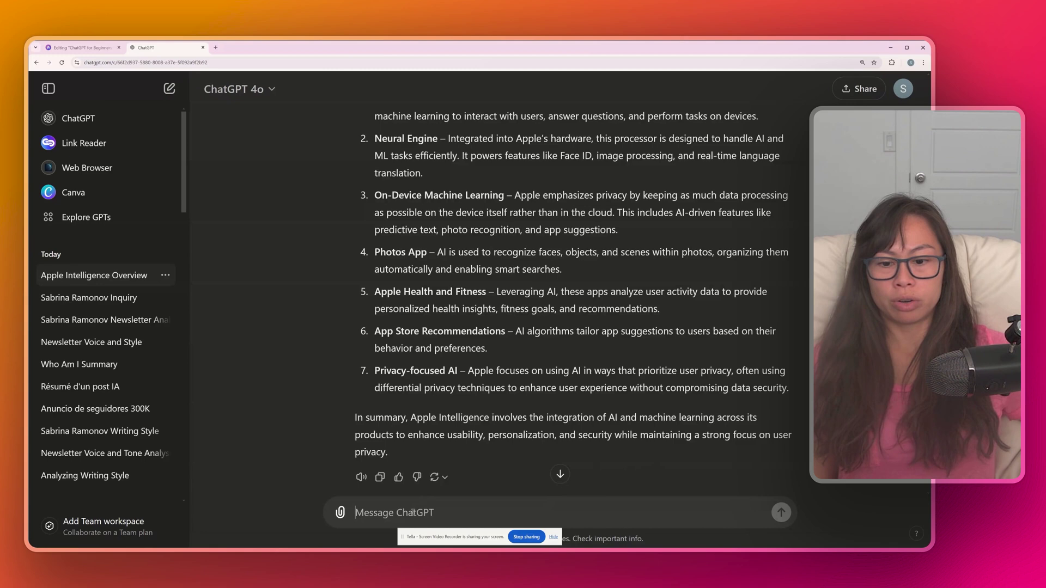
type("what is Apple Intelligence?")
type("search t")
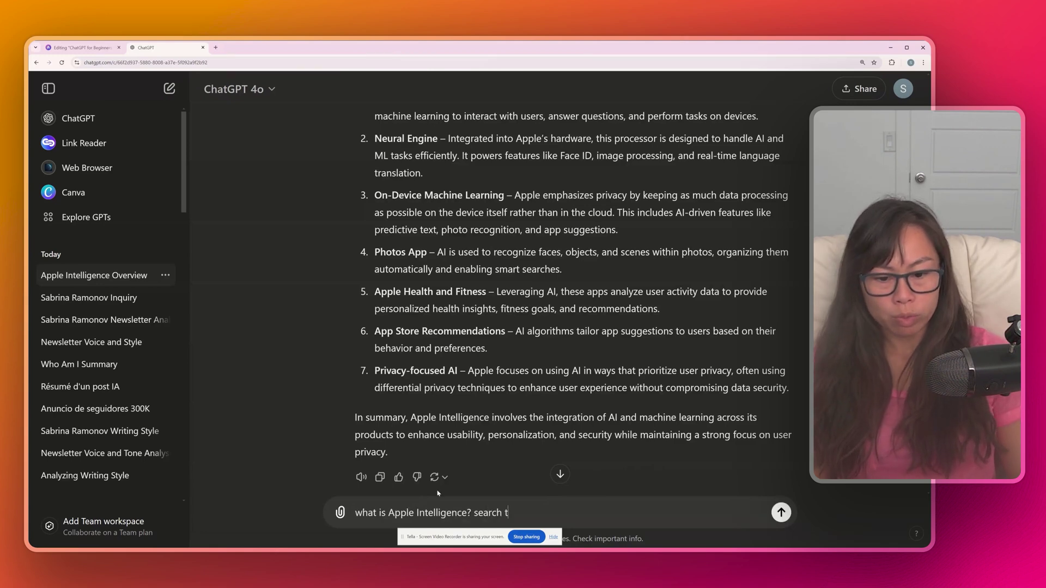
type("he internet")
key("Return")
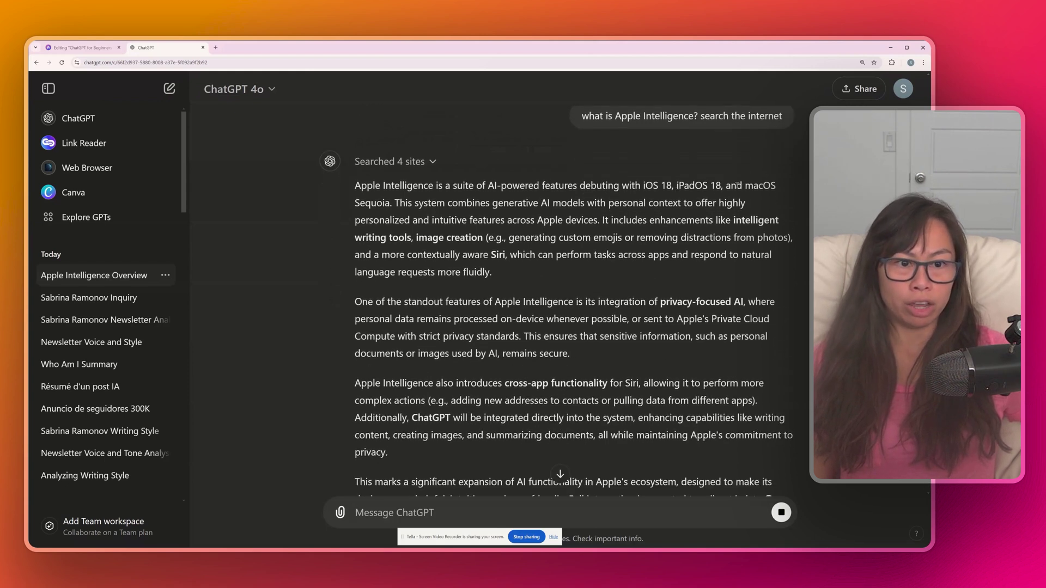
left_click_drag(395, 202, 554, 204)
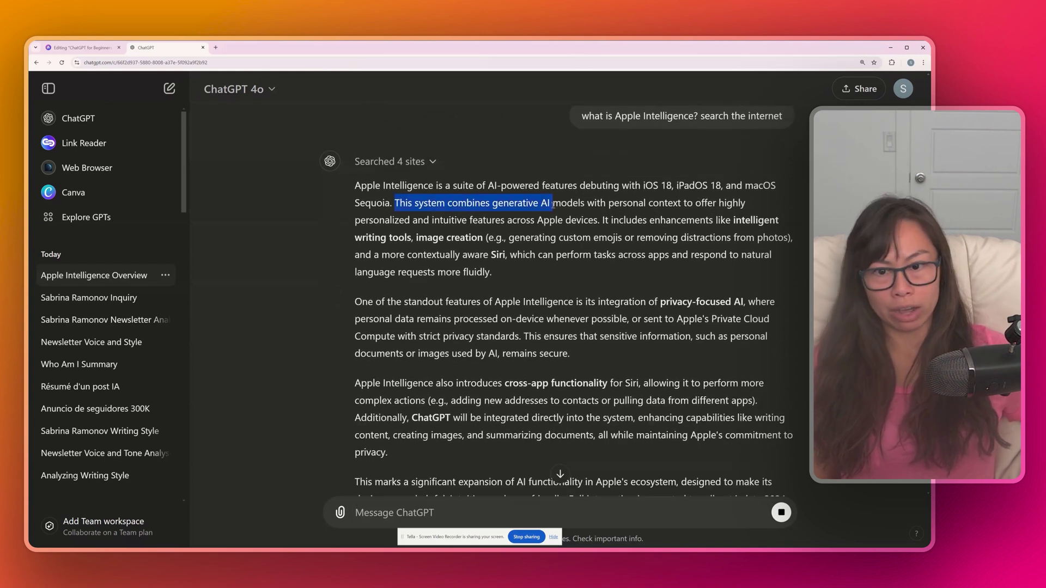
left_click_drag(414, 203, 594, 218)
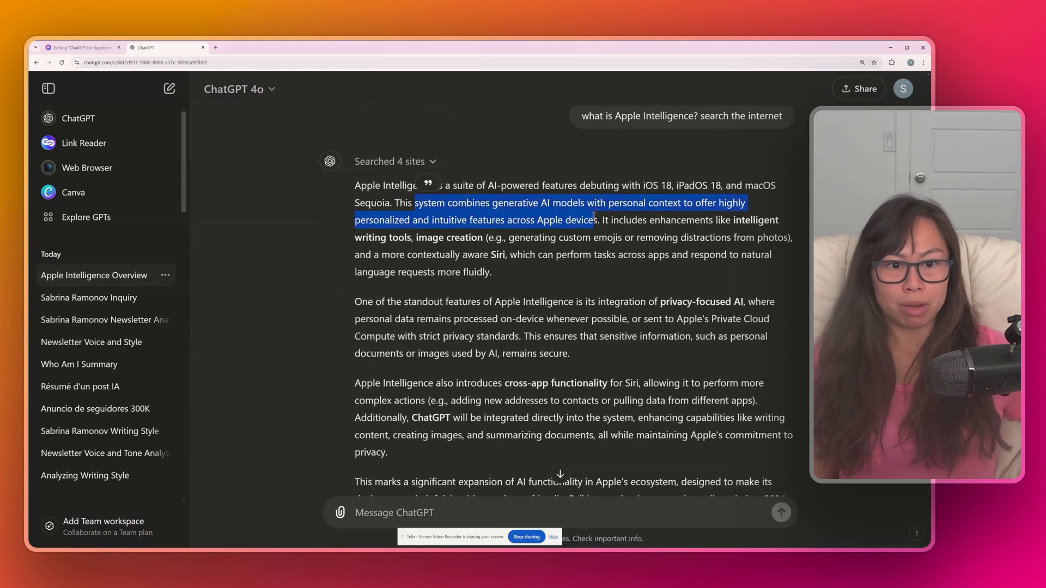
left_click(607, 272)
scroll(605, 270, "down", 3)
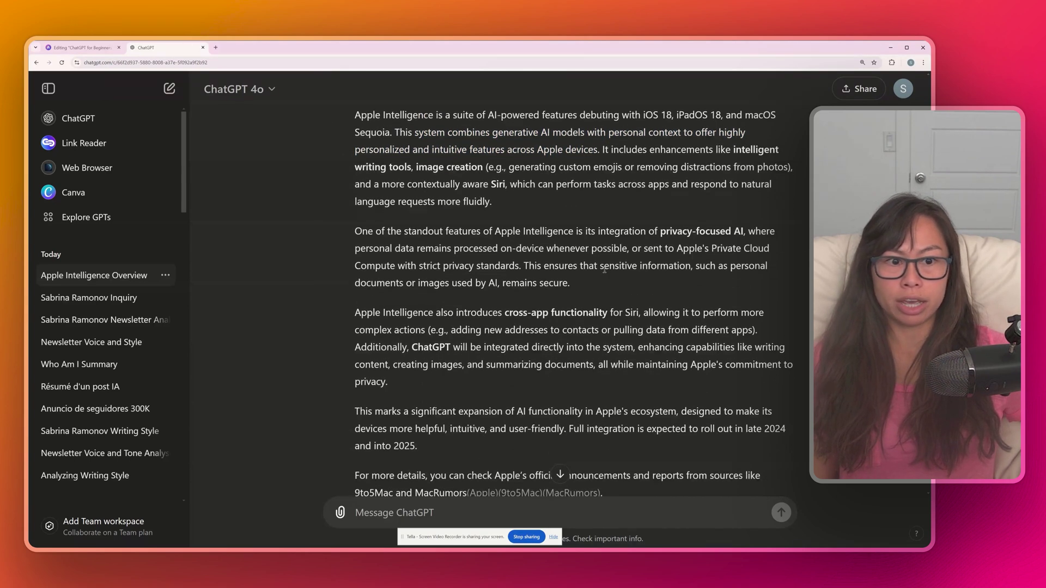
left_click_drag(504, 242, 598, 260)
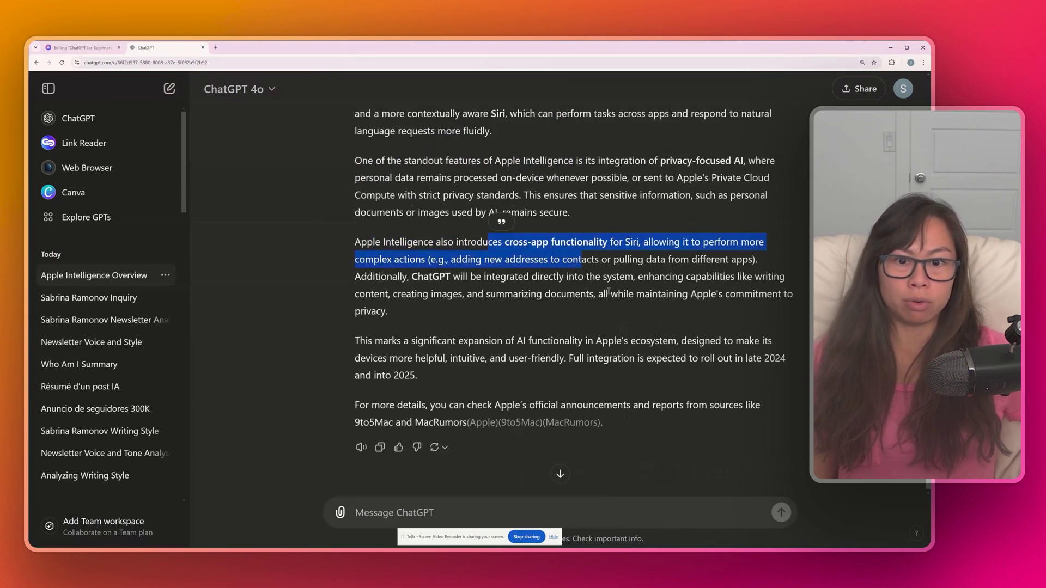
left_click(341, 287)
left_click_drag(386, 276, 533, 289)
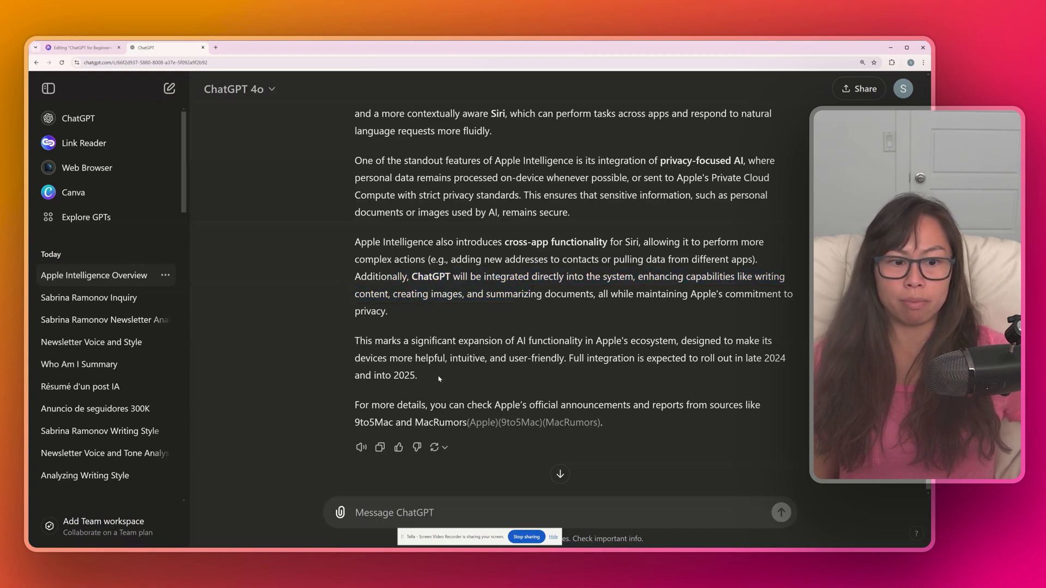
left_click_drag(439, 379, 593, 371)
left_click(434, 341)
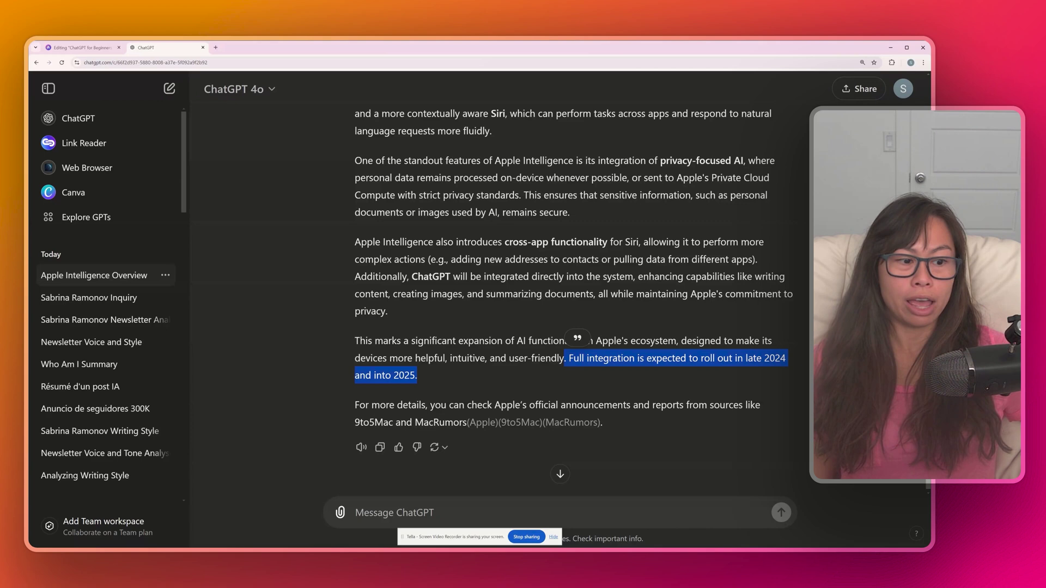
scroll(572, 300, "up", 4)
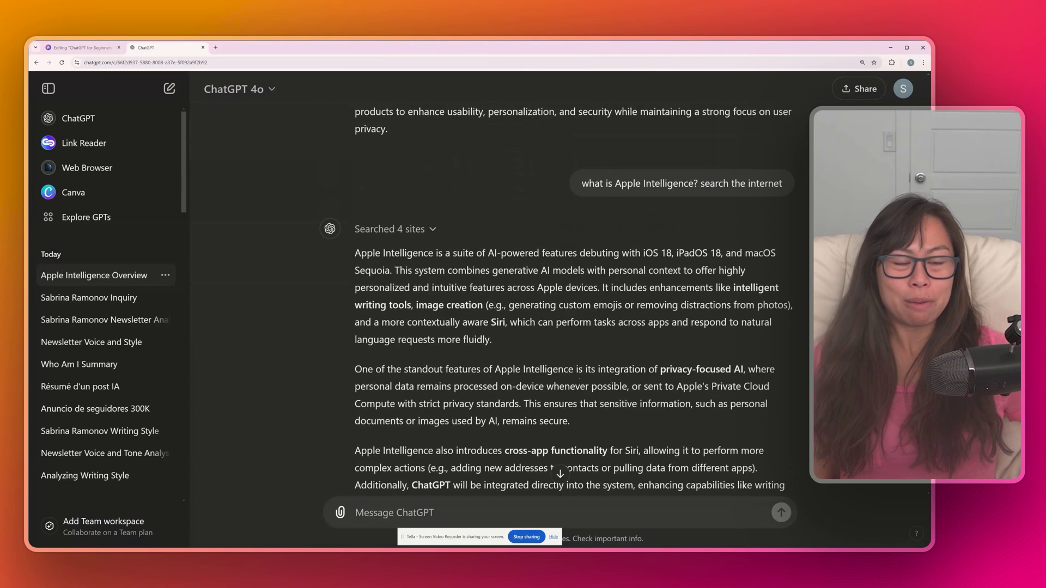
left_click(405, 209)
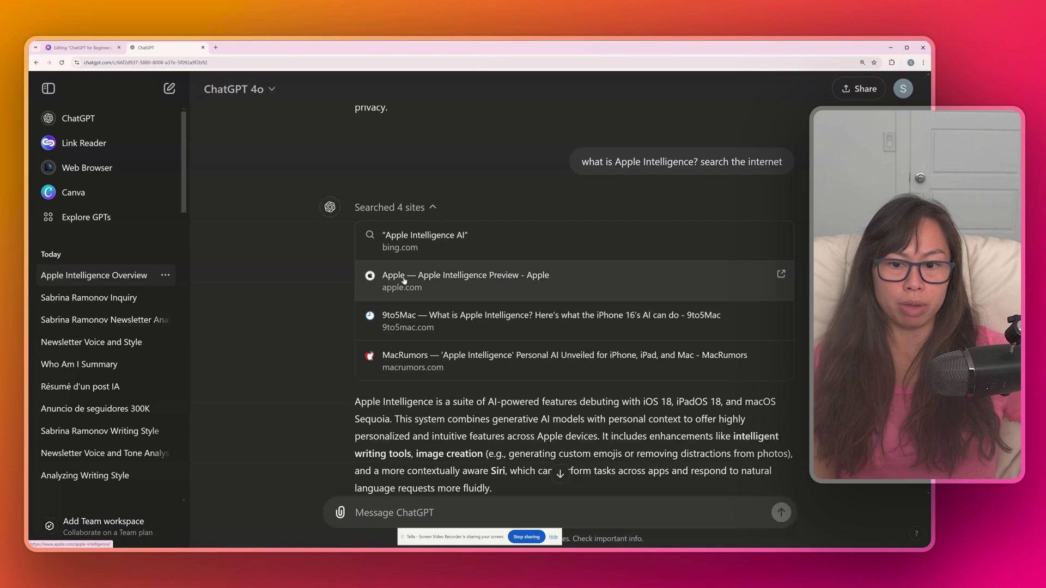
scroll(454, 353, "up", 10)
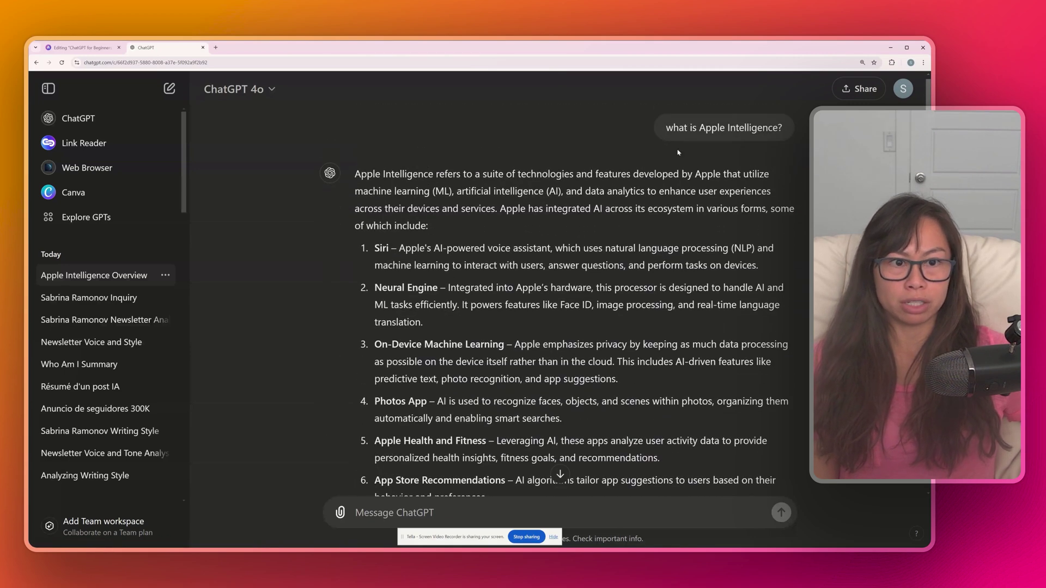
scroll(695, 214, "down", 5)
scroll(695, 214, "up", 5)
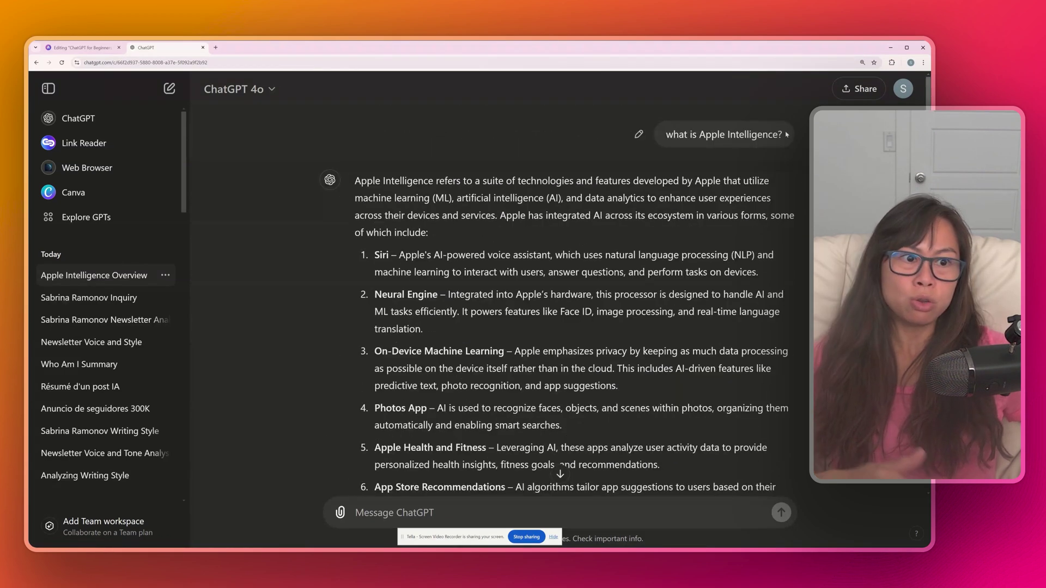
left_click_drag(782, 135, 704, 137)
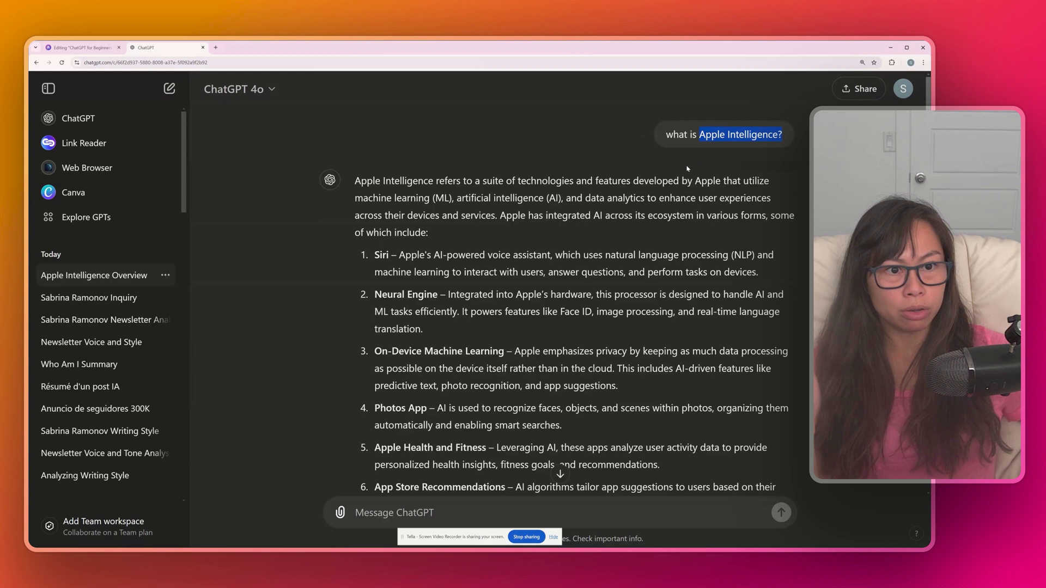
left_click_drag(353, 173, 618, 385)
left_click(397, 264)
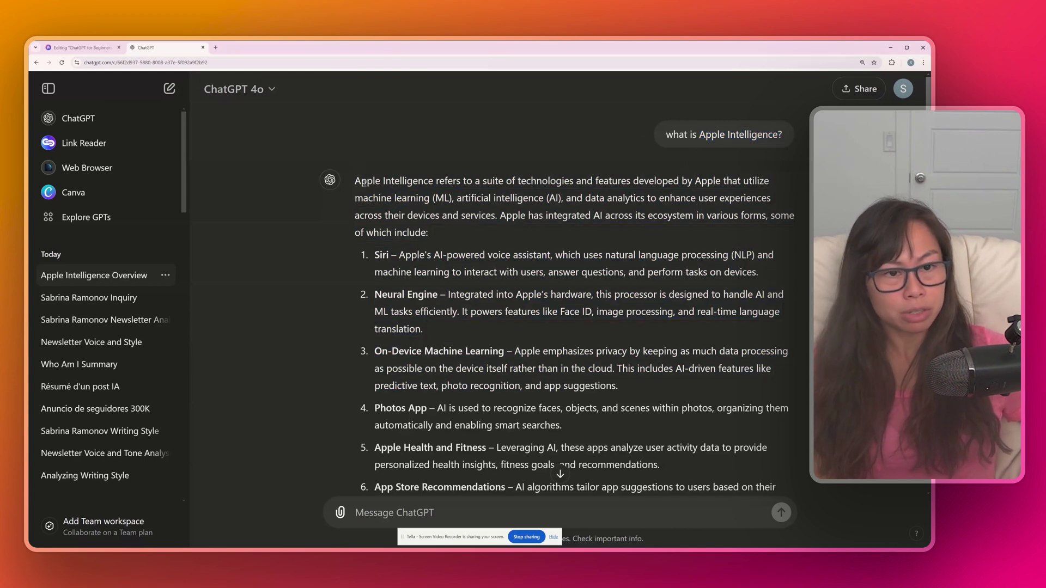
left_click_drag(375, 188, 625, 464)
scroll(637, 433, "down", 3)
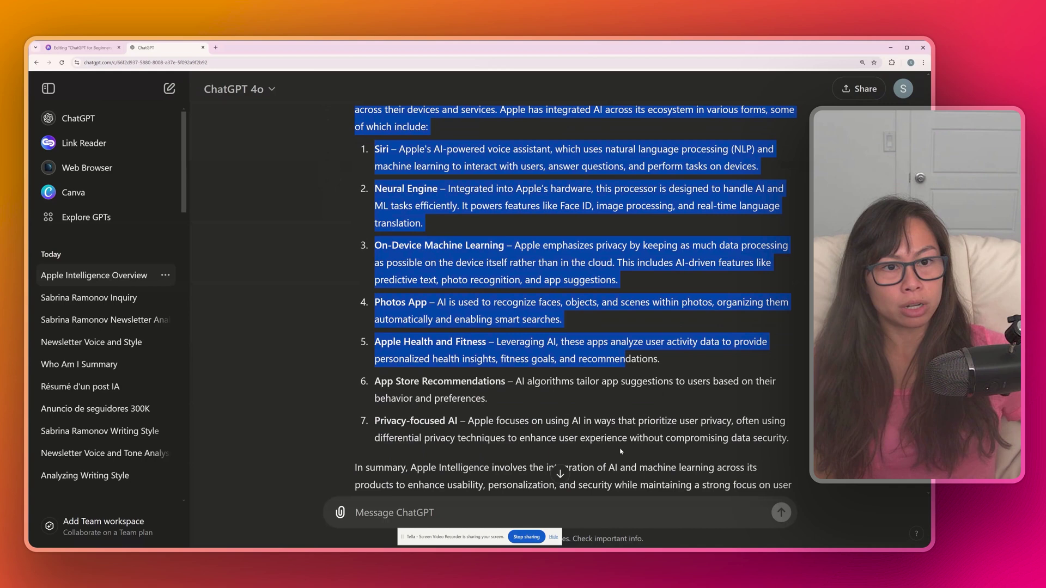
scroll(637, 433, "down", 3)
scroll(498, 434, "down", 1)
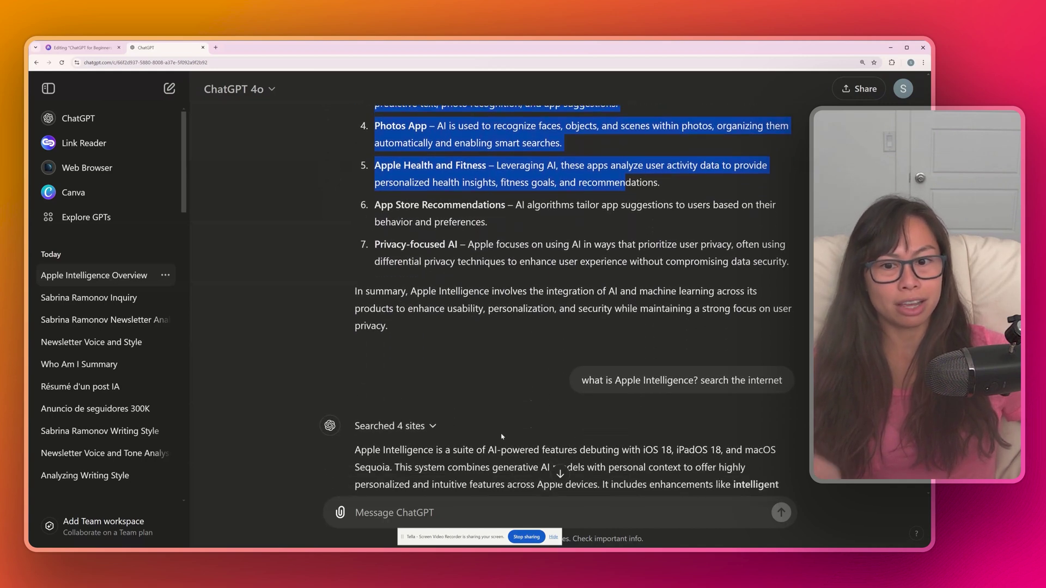
scroll(497, 428, "down", 2)
left_click(474, 382)
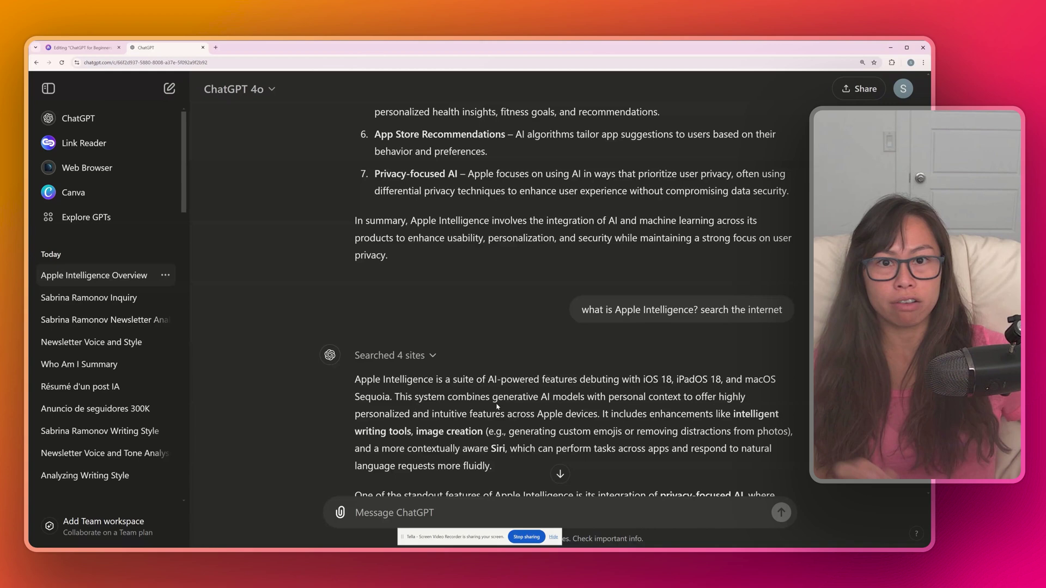
scroll(509, 417, "down", 1)
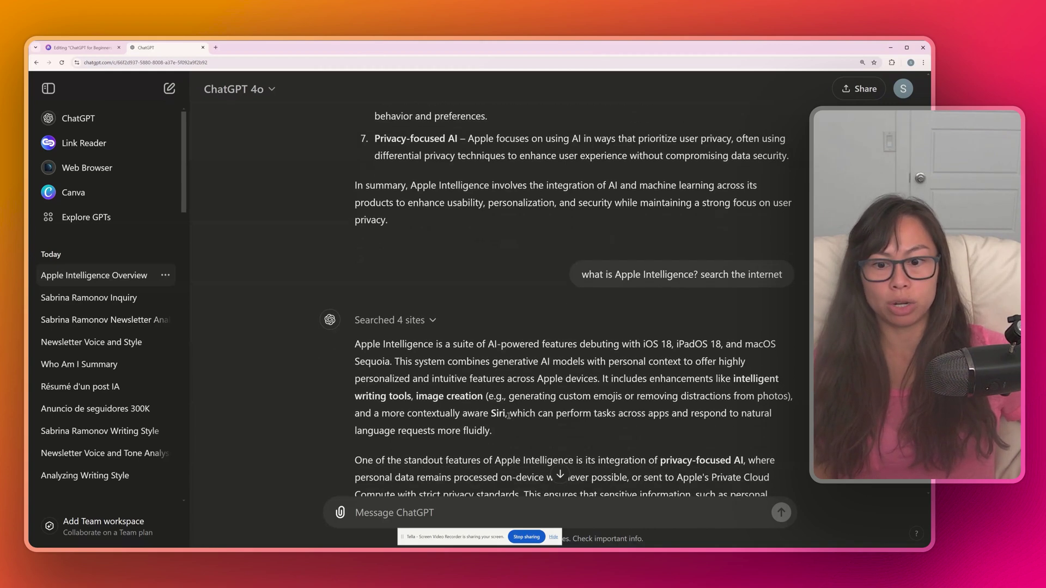
scroll(523, 393, "up", 5)
scroll(543, 369, "down", 7)
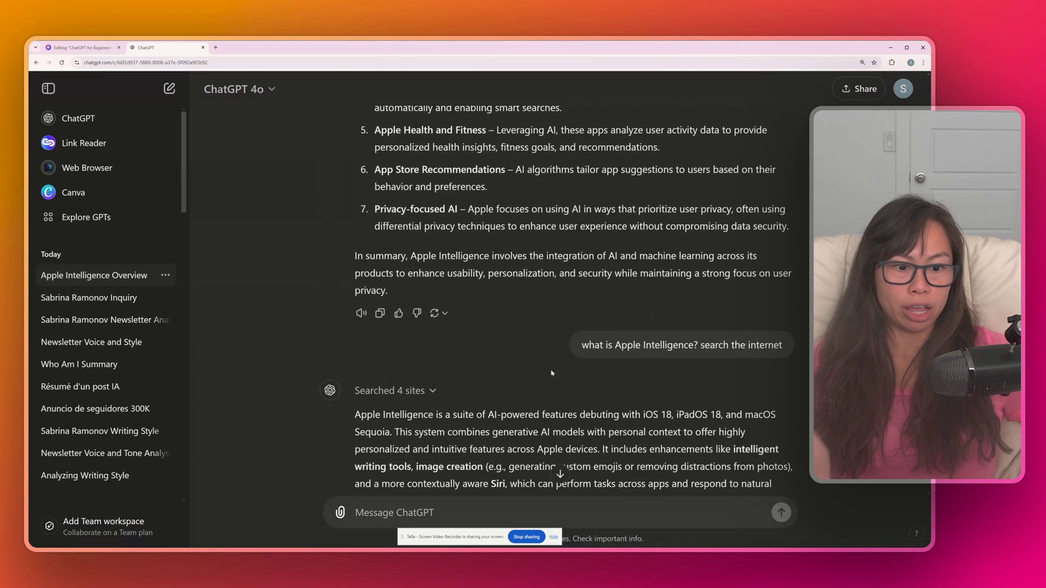
scroll(551, 372, "down", 1)
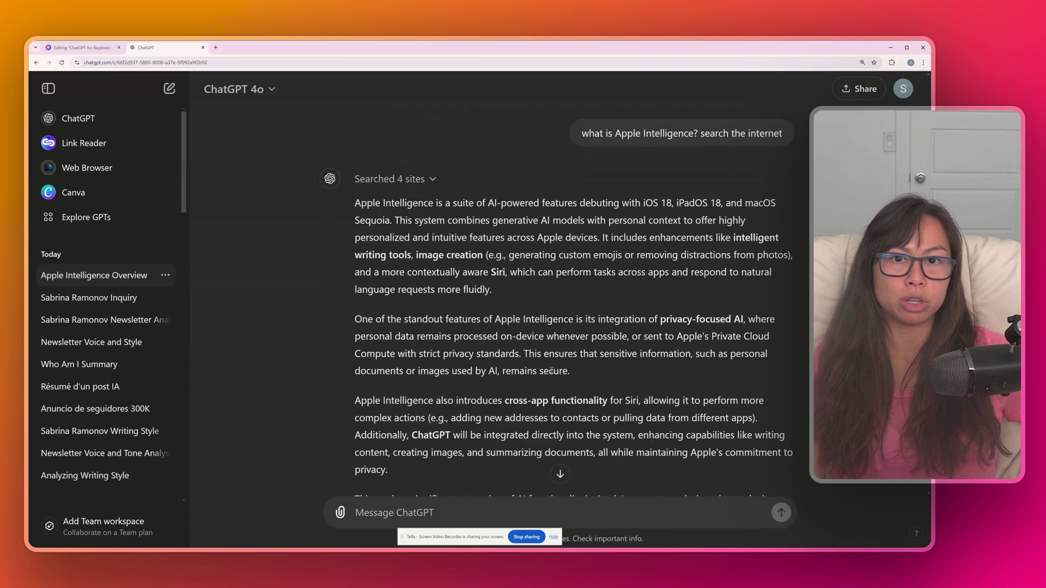
scroll(551, 368, "down", 1)
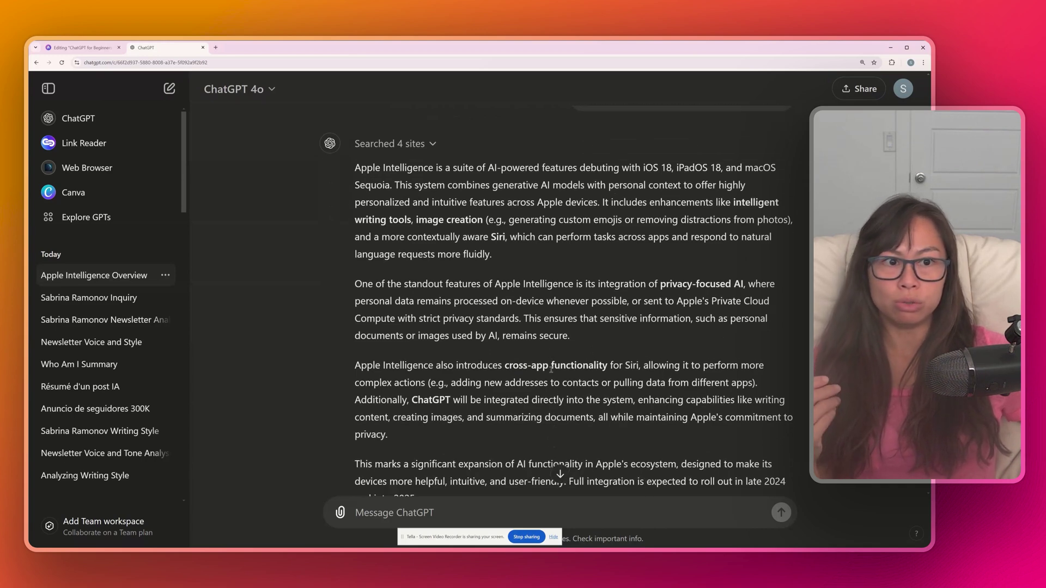
scroll(548, 365, "down", 1)
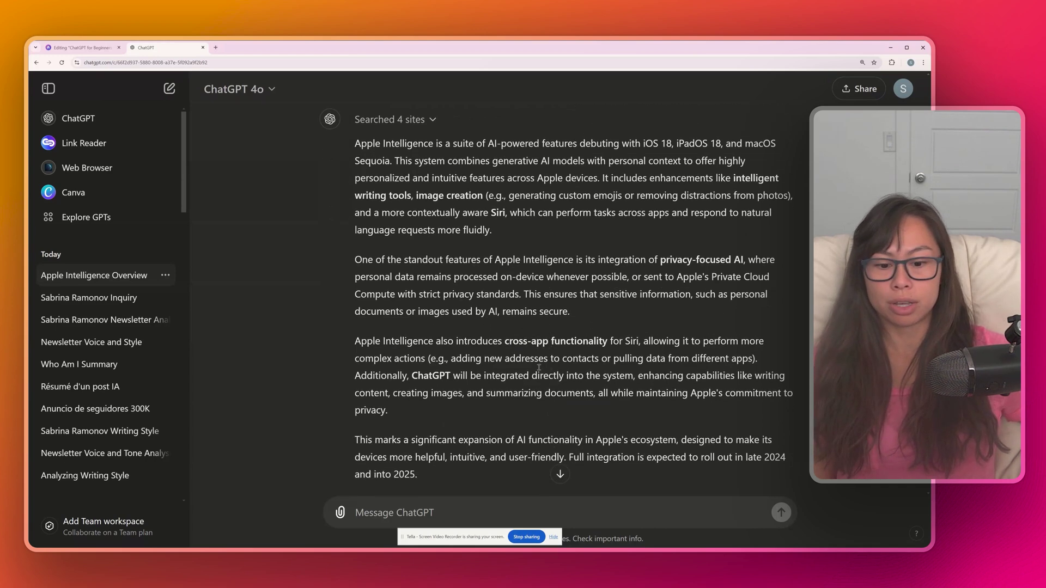
scroll(451, 203, "up", 2)
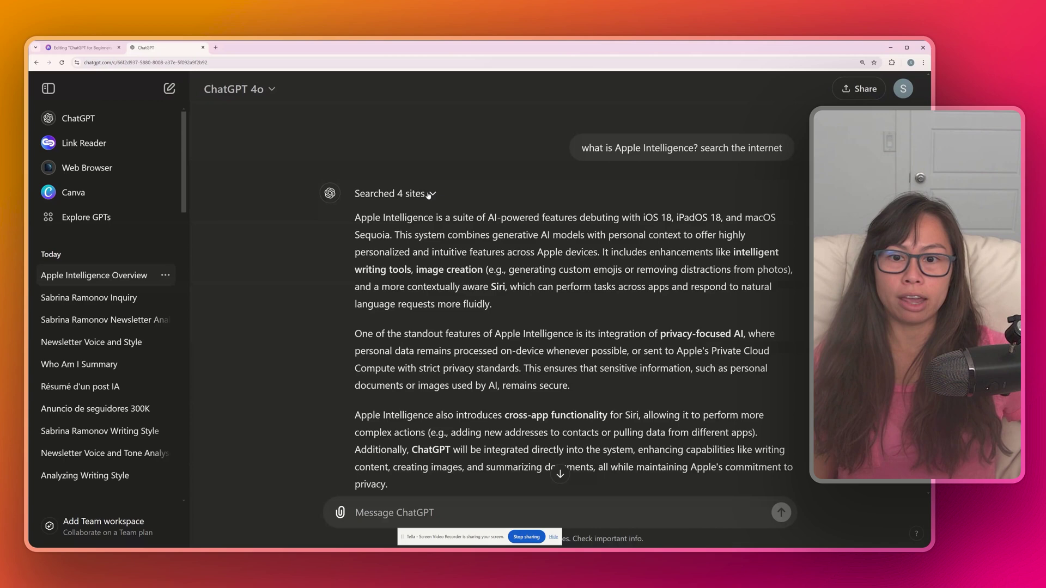
left_click(428, 194)
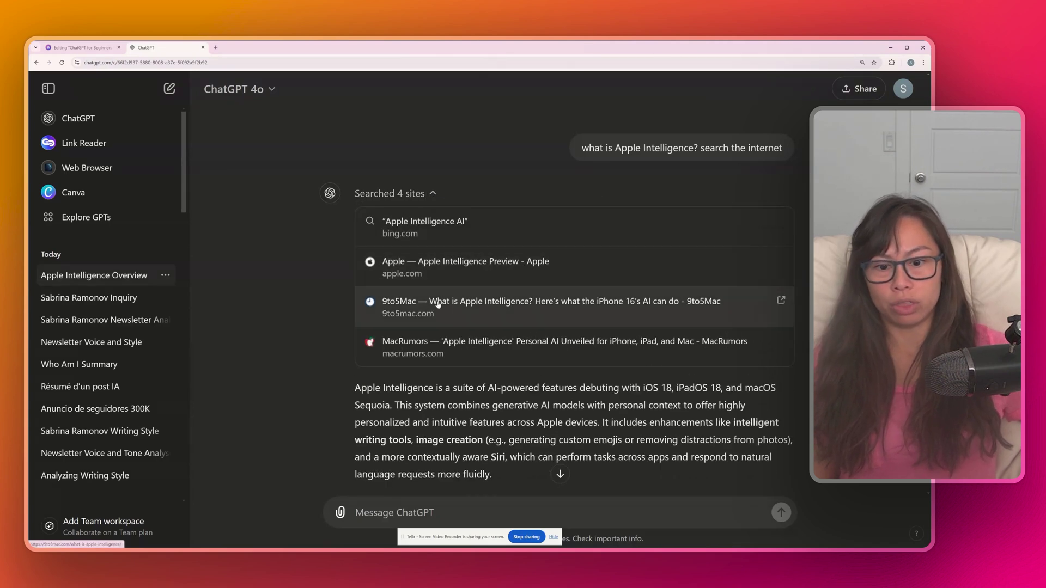
scroll(438, 304, "down", 6)
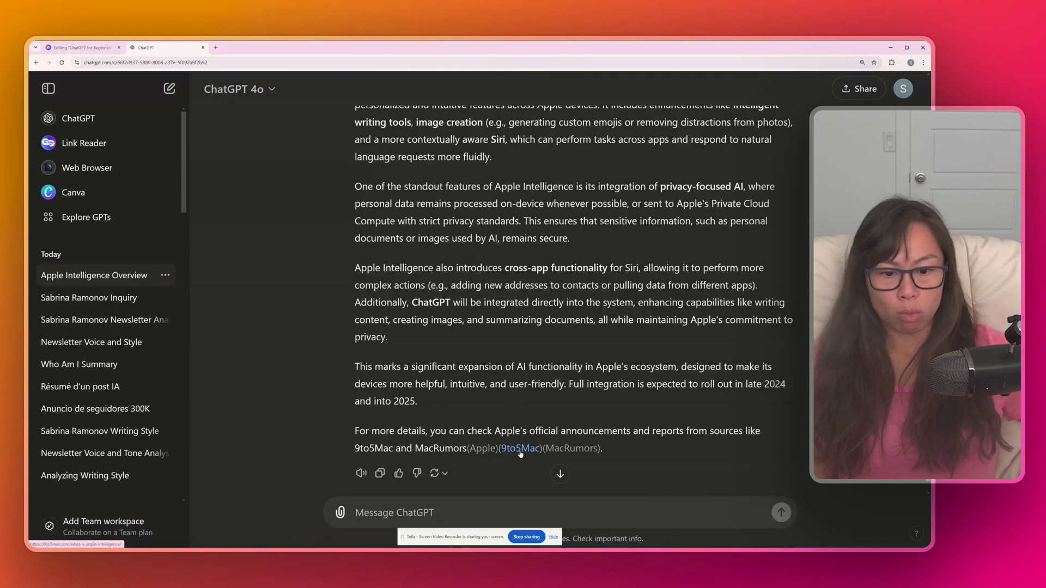
left_click(520, 449)
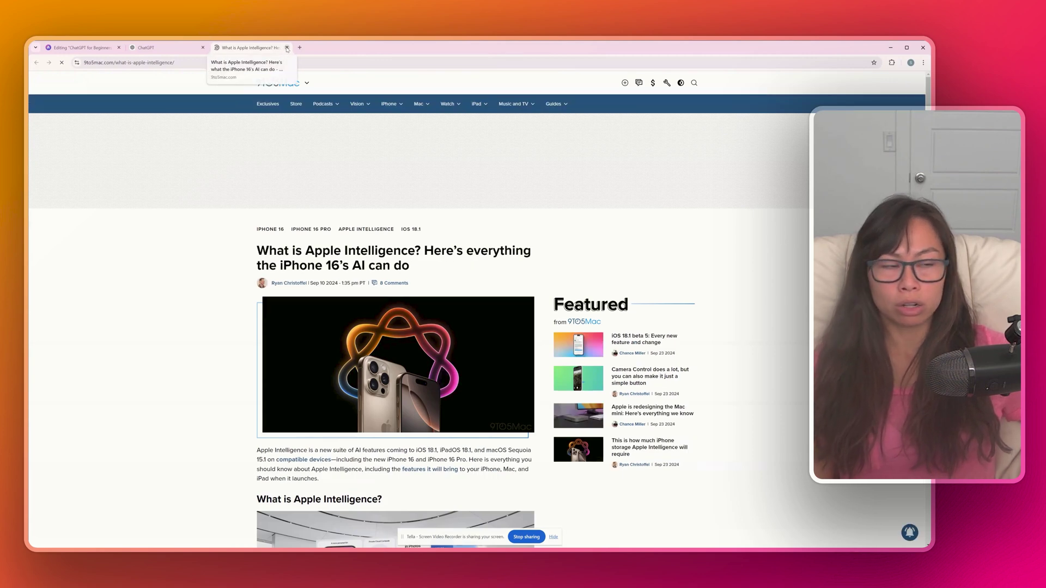
left_click(287, 48)
scroll(723, 418, "up", 3)
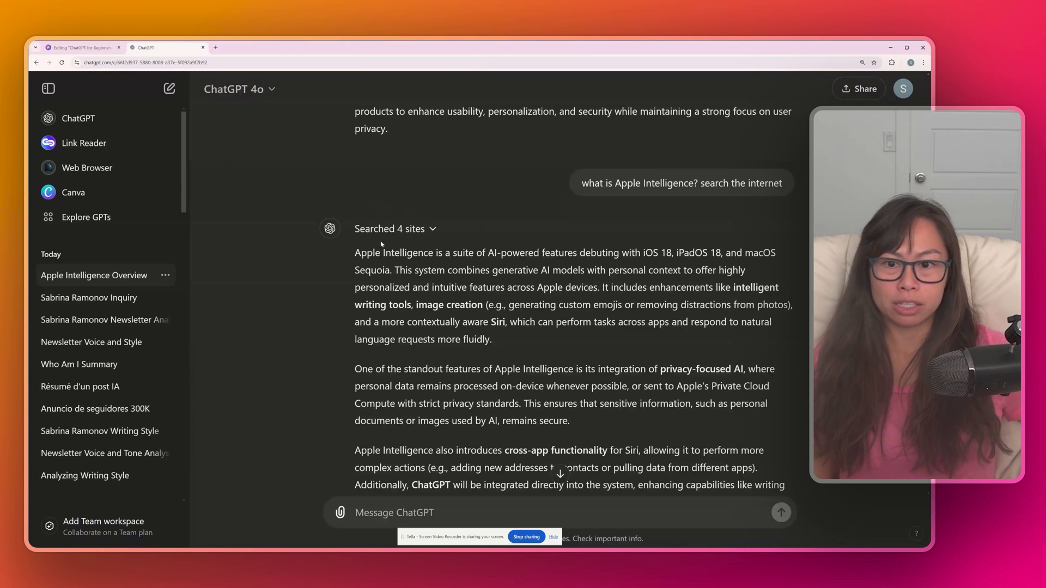
left_click(393, 230)
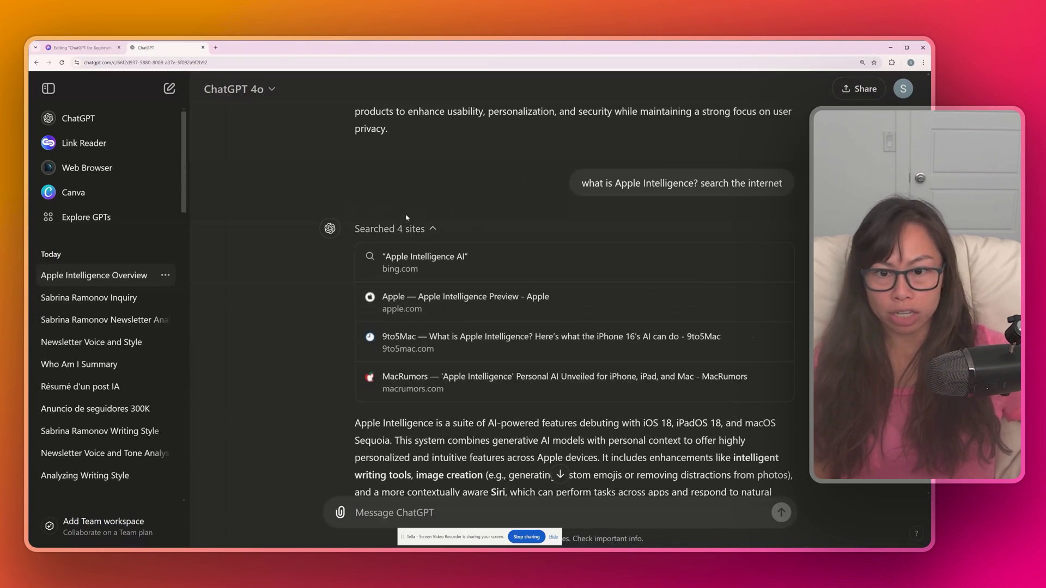
left_click(426, 230)
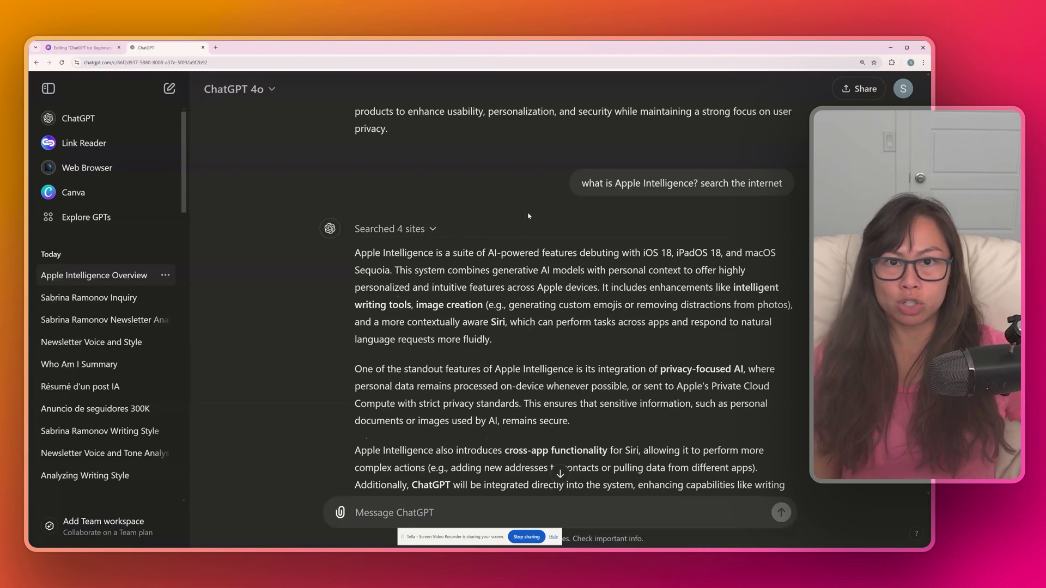
scroll(534, 229, "down", 3)
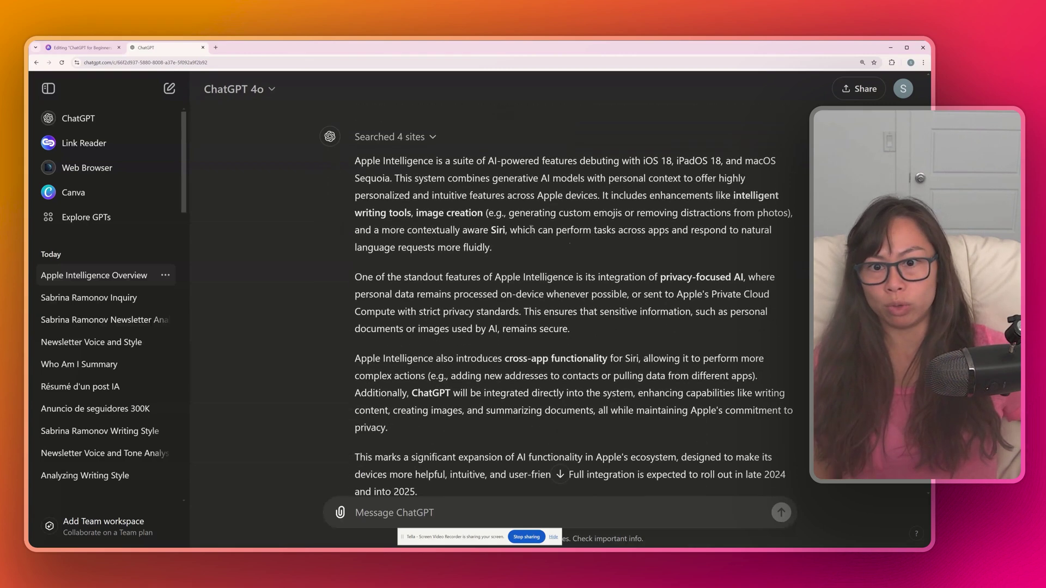
scroll(542, 240, "up", 10)
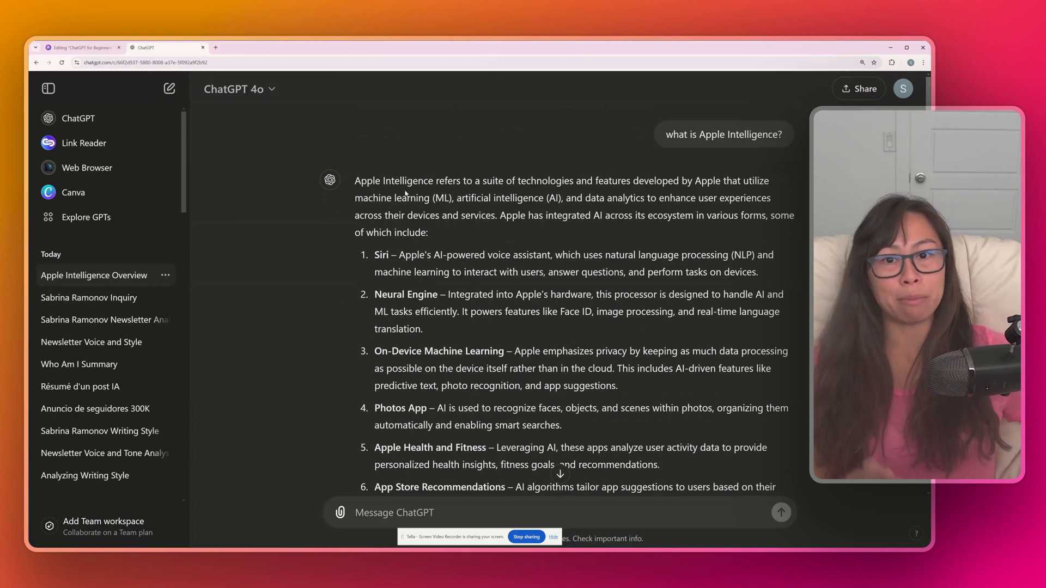
scroll(408, 181, "down", 10)
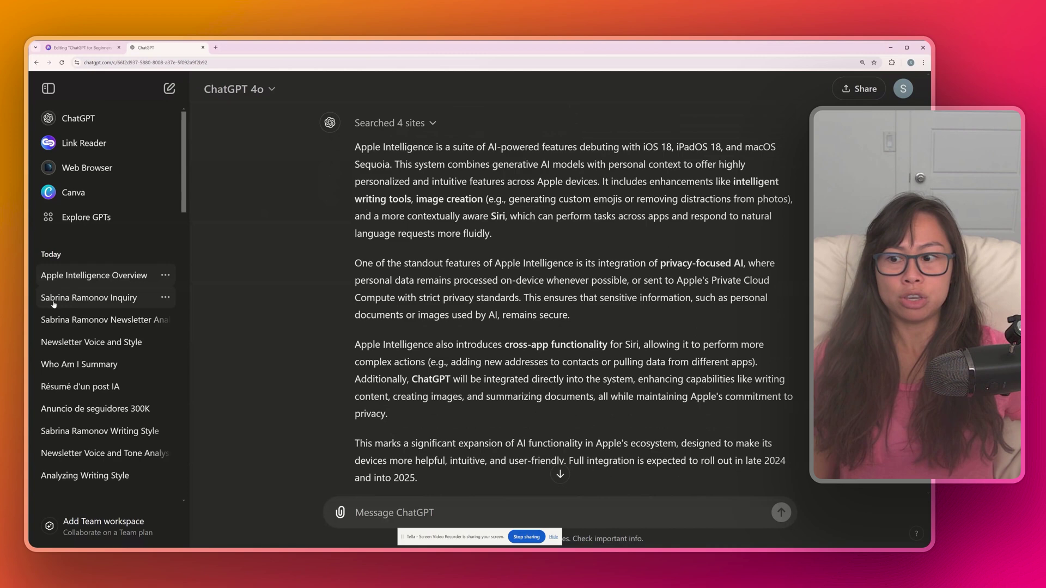
Reopen the earlier 'Inquiry' chat from the sidebar's Today list.
left_click(86, 299)
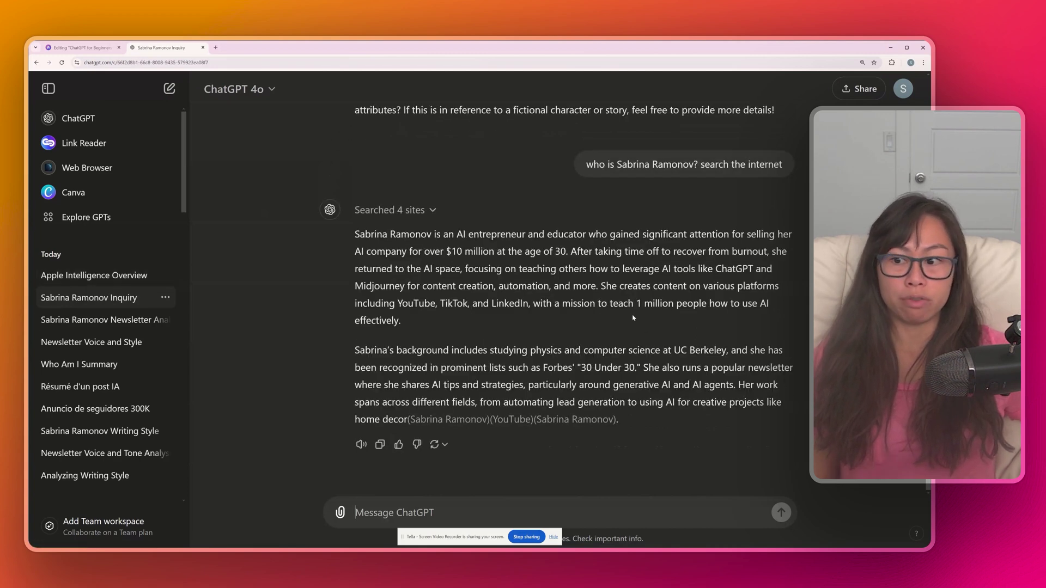